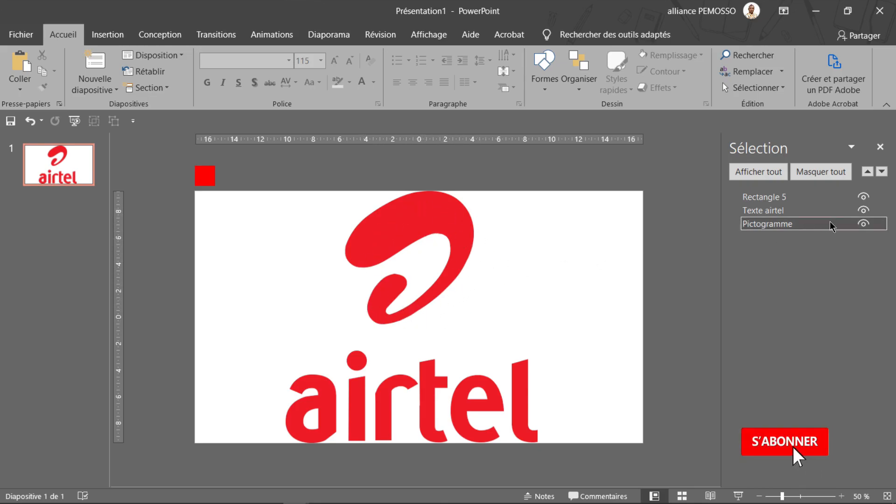
Hide Rectangle 5 and Texte airtel, and enlarge the pictogram to nearly fill the slide, centred
click(863, 210)
click(863, 197)
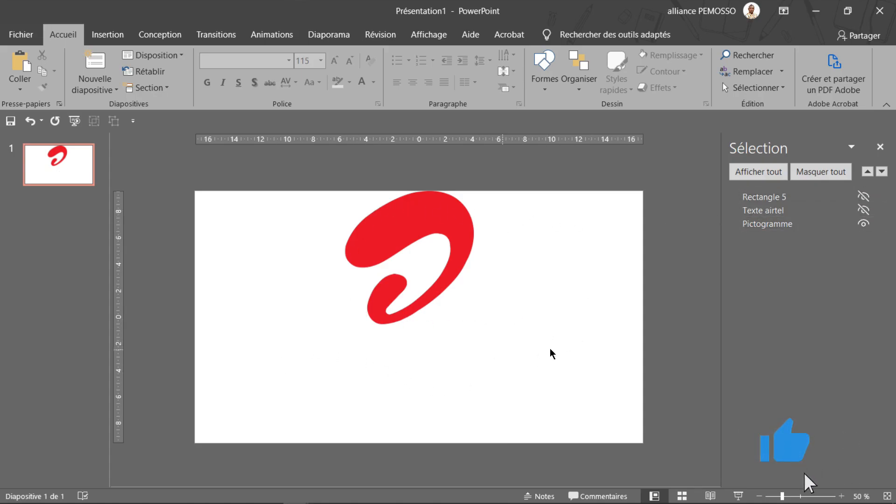
click(452, 227)
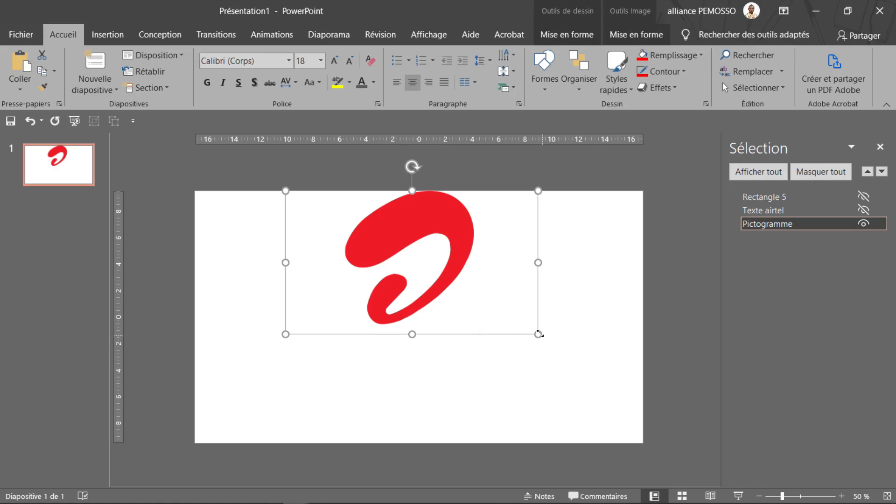
drag(539, 334, 654, 435)
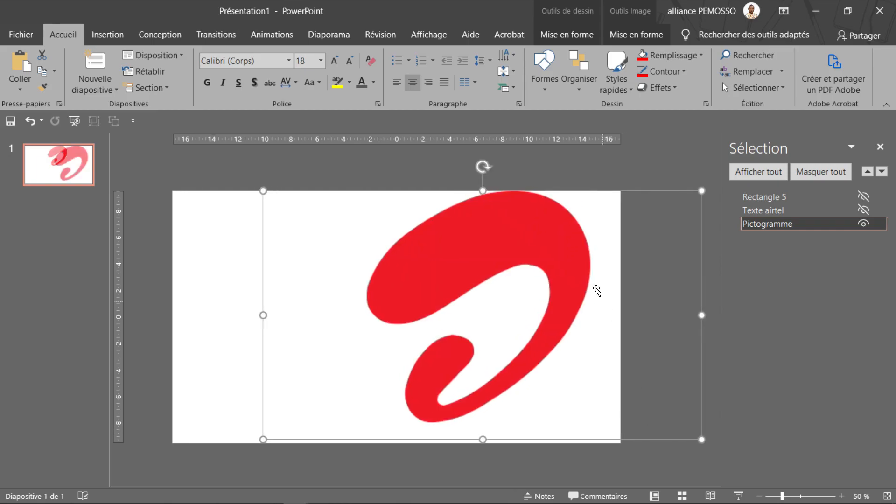
drag(500, 286, 494, 291)
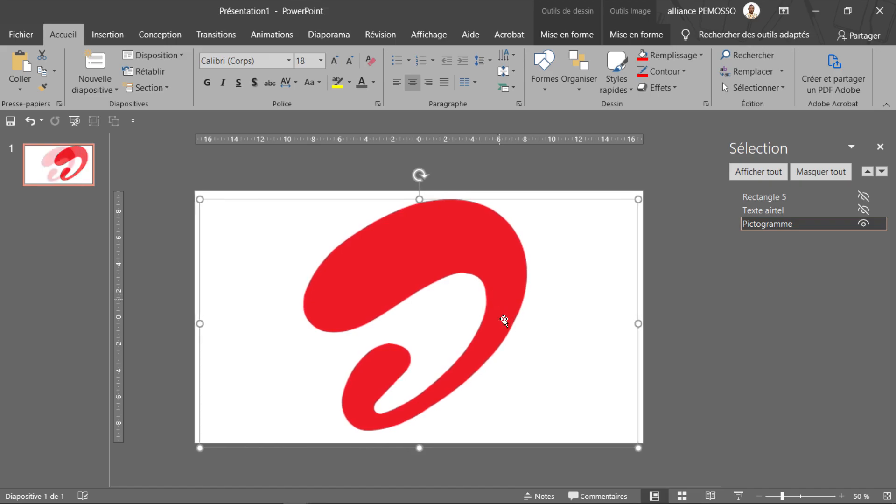
click(488, 171)
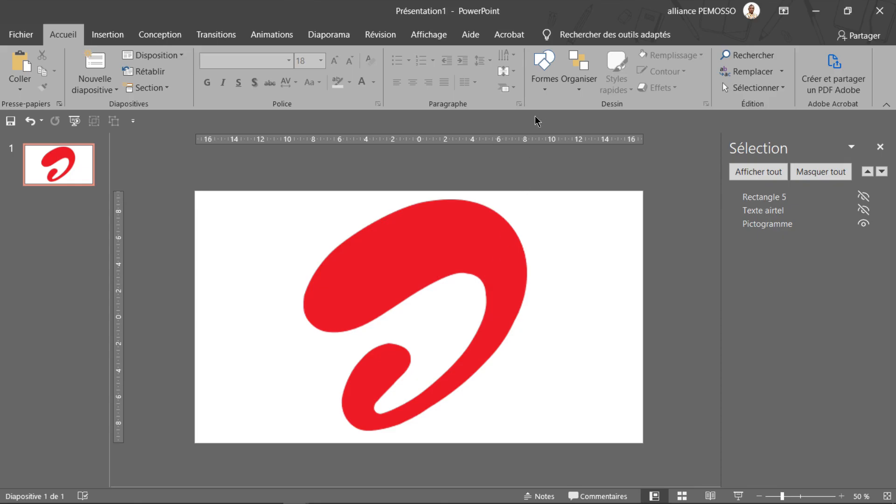
Trace the pictogram's whole outline with the Curve tool as a closed shape about 17.55 cm high and 16.88 cm wide
ctrl+scroll(504, 209, up, 2)
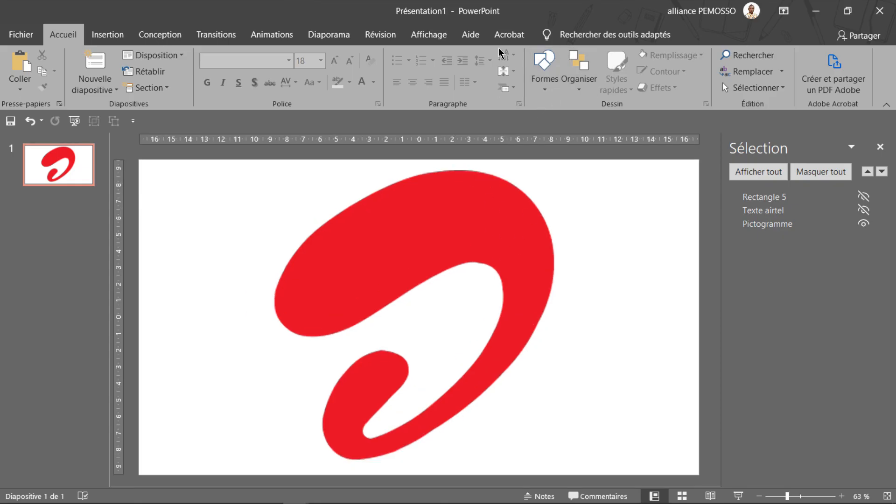
click(545, 83)
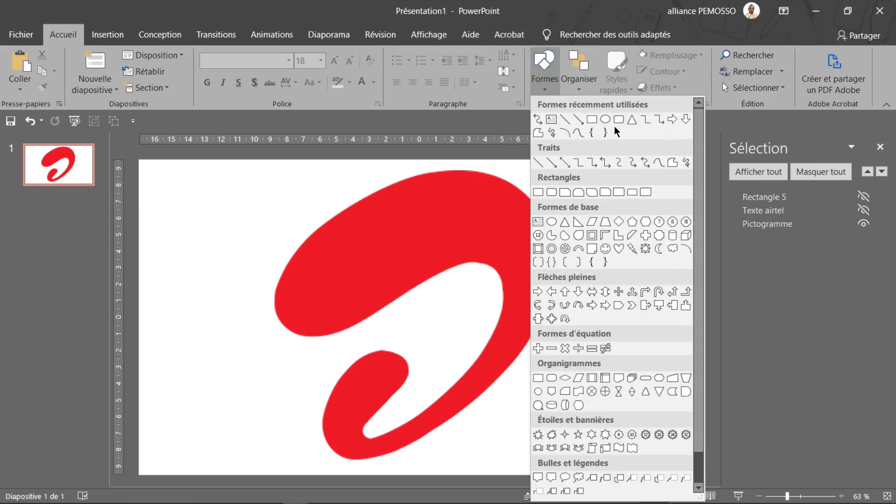
click(579, 133)
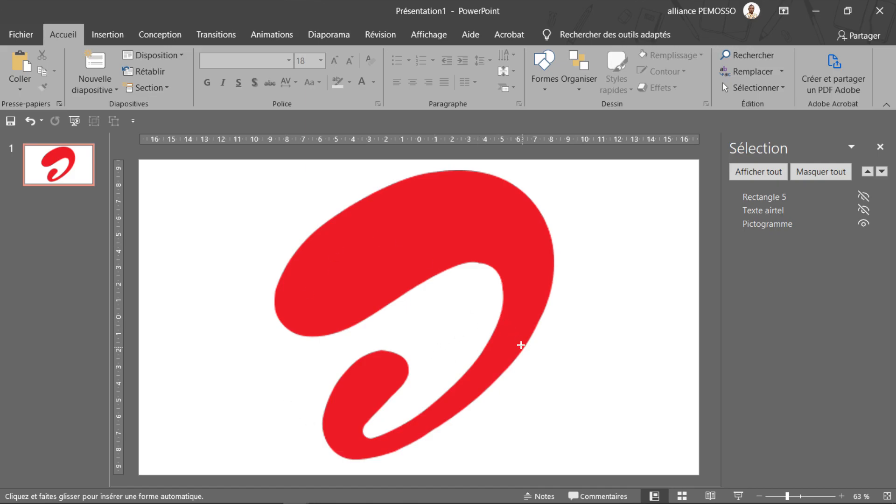
ctrl+scroll(518, 338, up, 1)
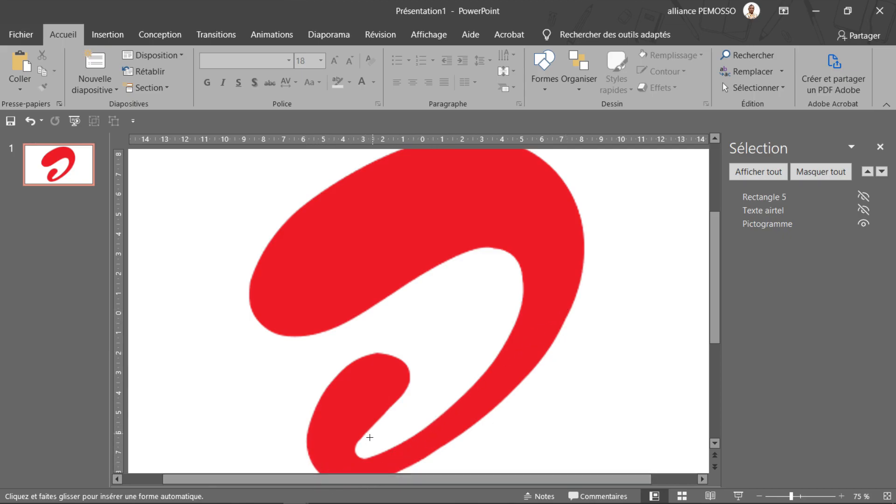
scroll(363, 281, down, 2)
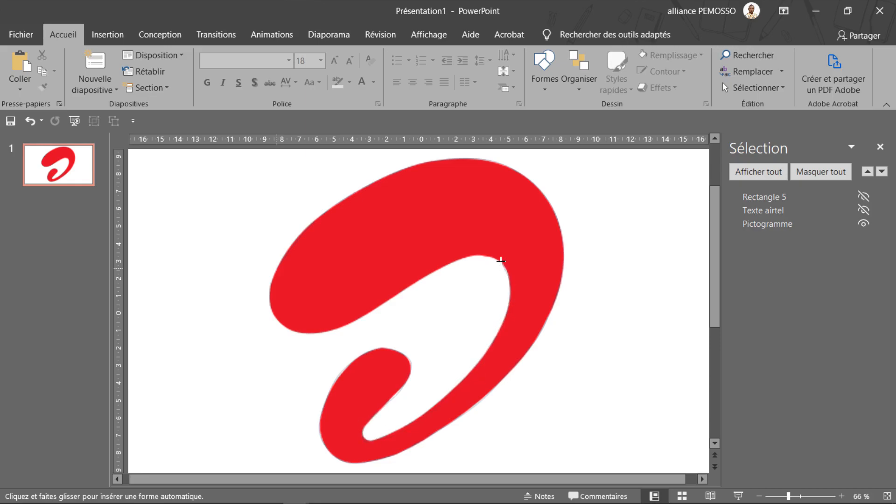
click(406, 286)
click(381, 302)
click(331, 328)
click(292, 328)
click(276, 267)
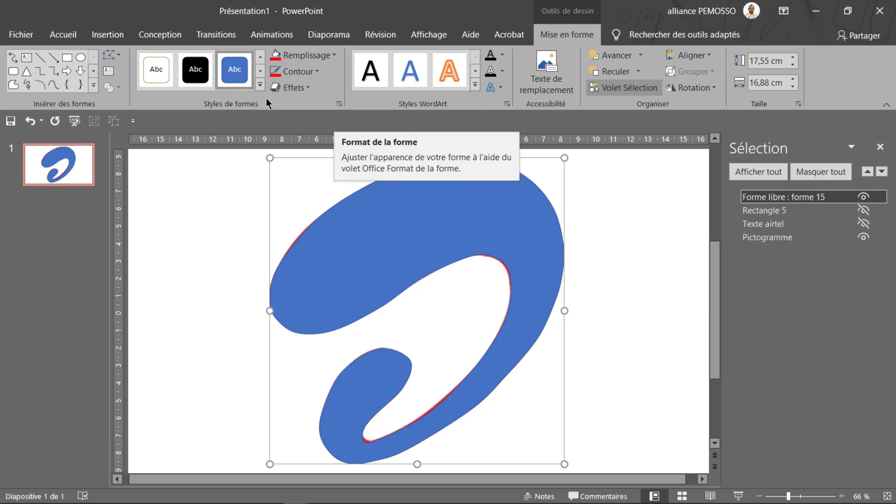
Set the traced shape's fill transparency to 47 % and remove its outline
click(340, 107)
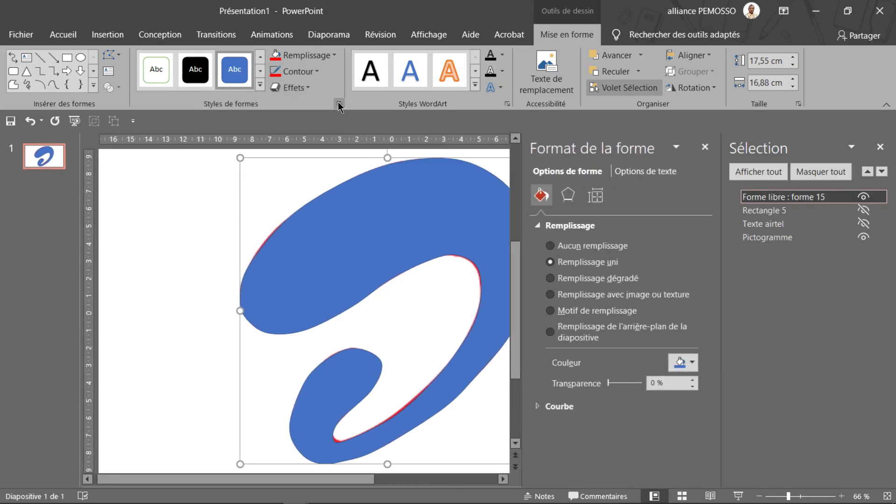
click(880, 147)
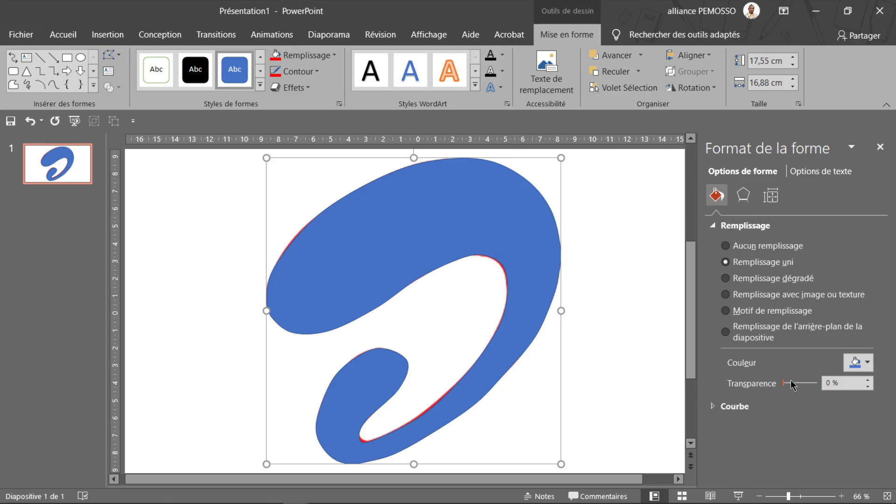
drag(784, 386, 801, 386)
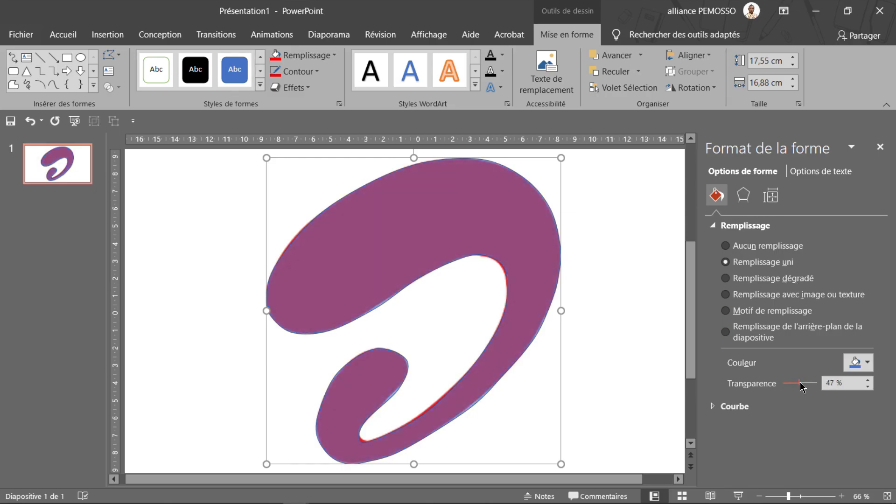
scroll(292, 242, up, 6)
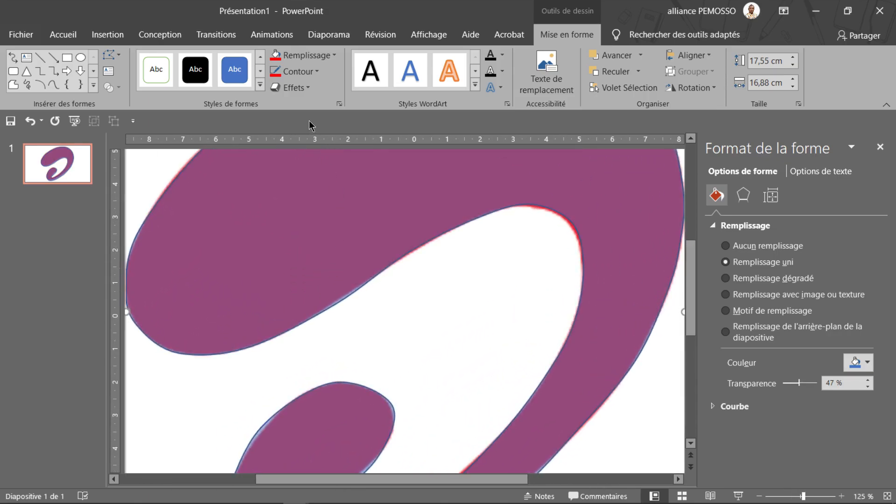
click(296, 73)
click(308, 222)
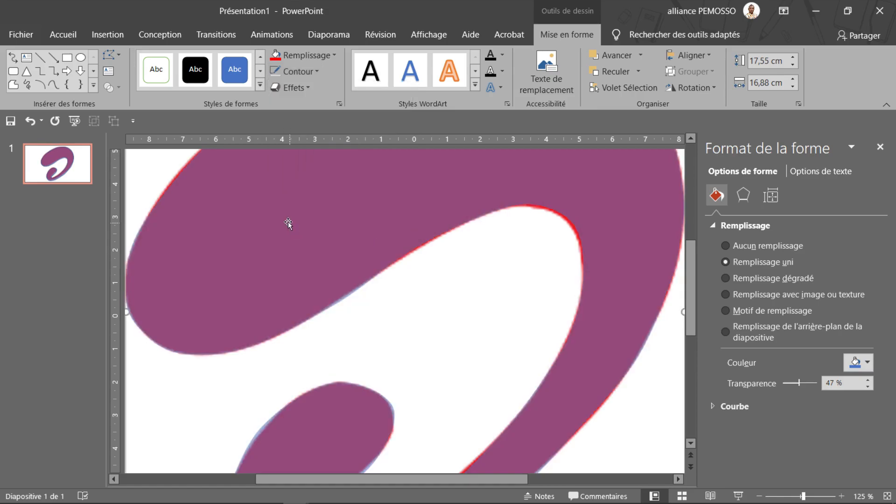
Edit the traced shape's points to fit the narrow inner notch and the inner upper bend to the red pictogram
scroll(373, 251, down, 3)
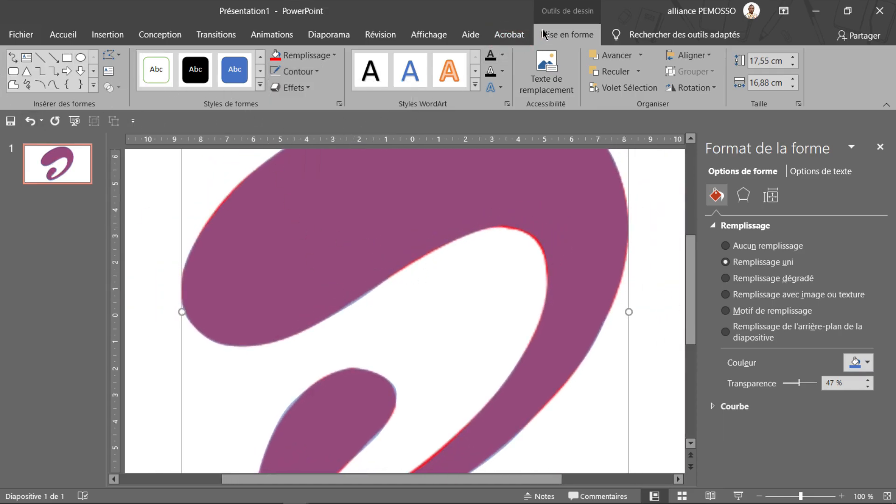
click(112, 59)
click(158, 91)
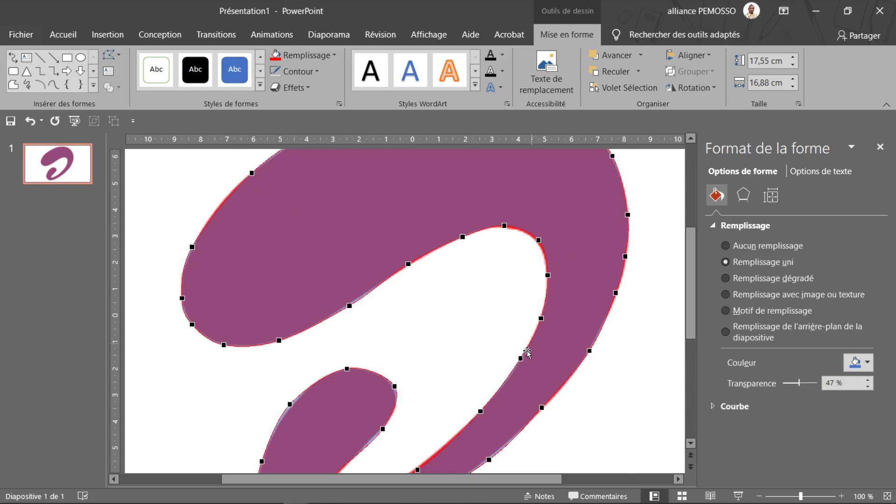
scroll(516, 361, down, 2)
scroll(516, 362, down, 1)
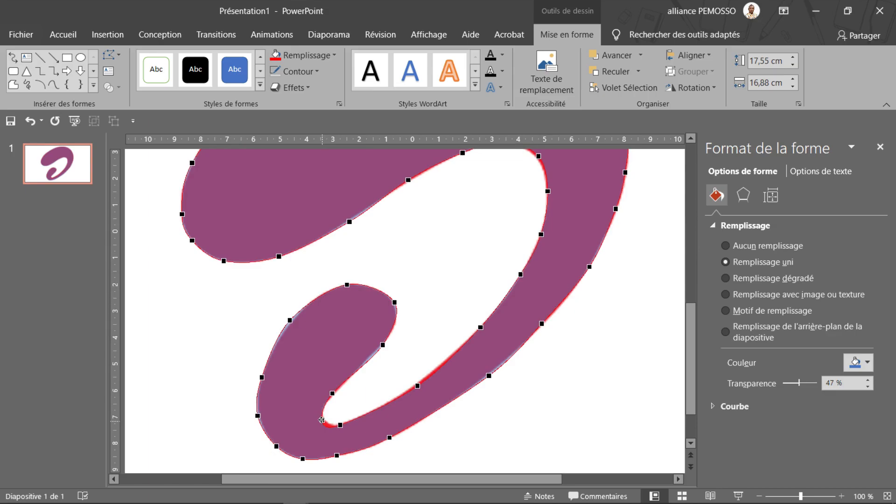
drag(322, 420, 324, 417)
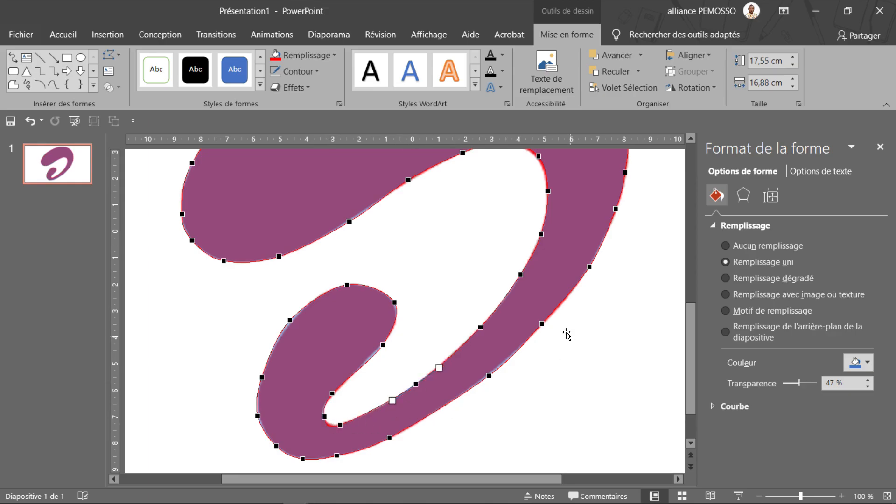
scroll(579, 299, up, 2)
click(537, 206)
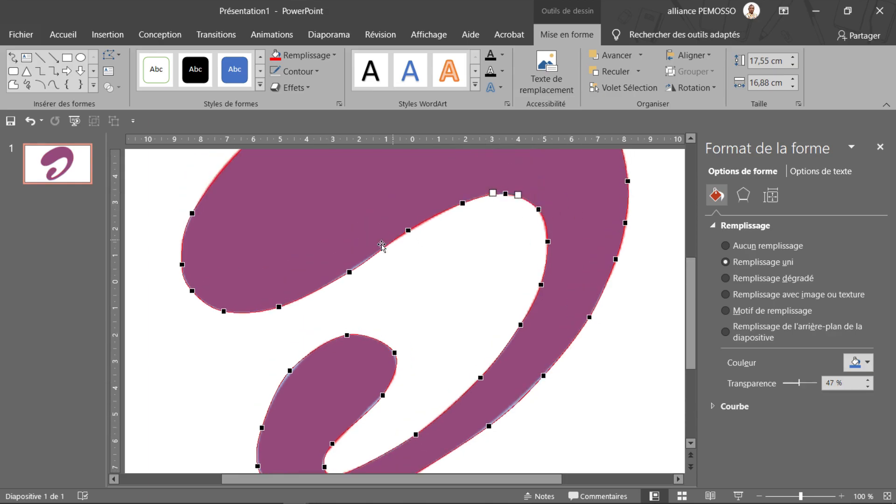
Shift the edit point on the shape's upper-left outer edge onto the pictogram's contour
scroll(420, 238, up, 3)
click(251, 206)
scroll(261, 234, up, 3)
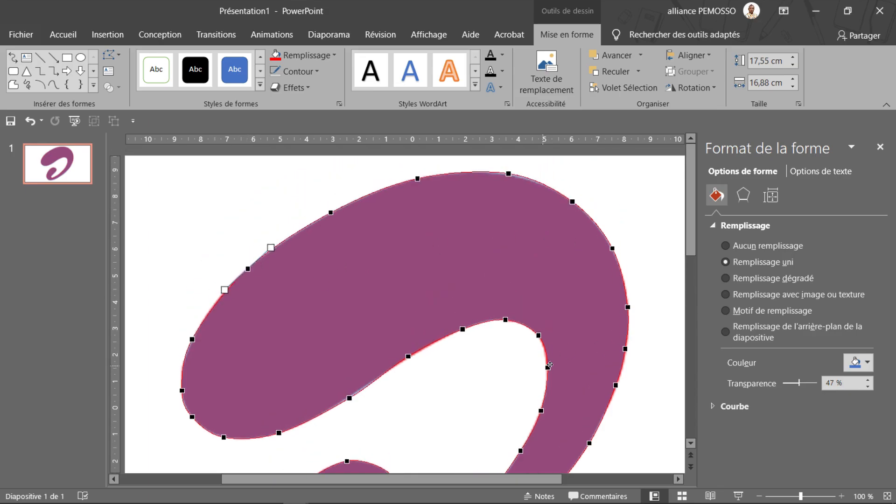
Reshape the lower curl's left, top and right curves by adjusting its edit points and handles to the pictogram
scroll(607, 317, down, 8)
click(290, 294)
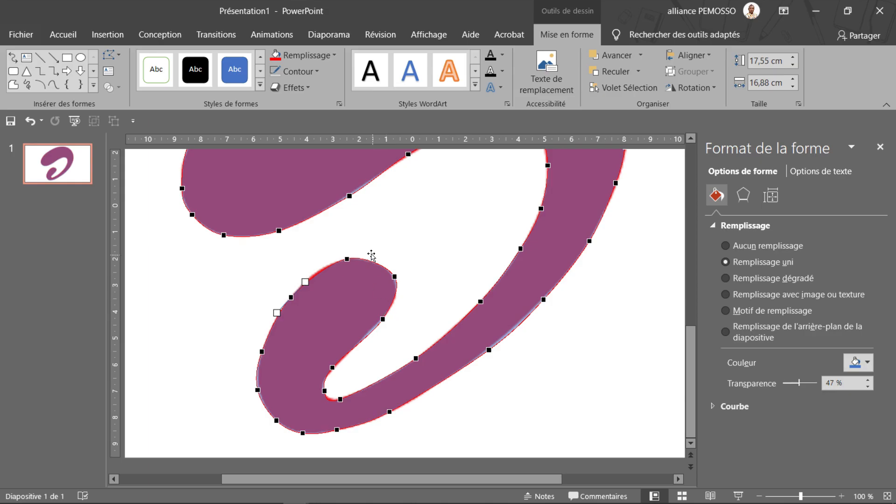
click(347, 258)
drag(329, 262, 319, 260)
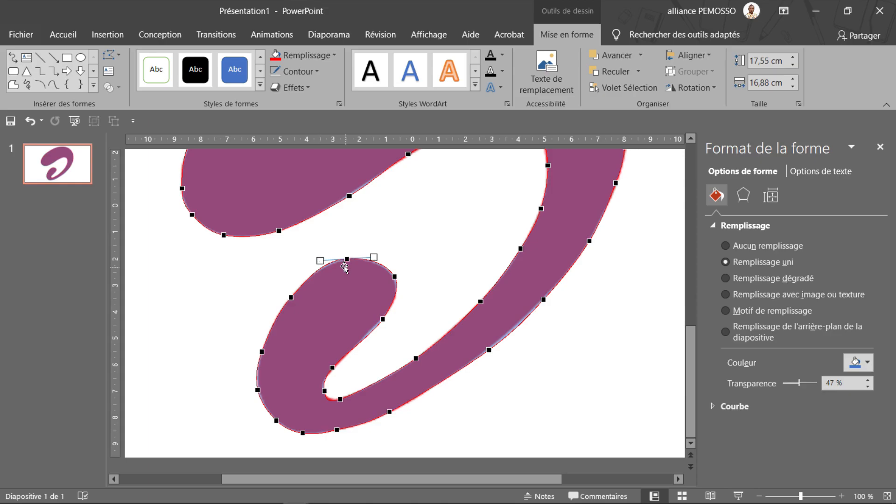
click(395, 277)
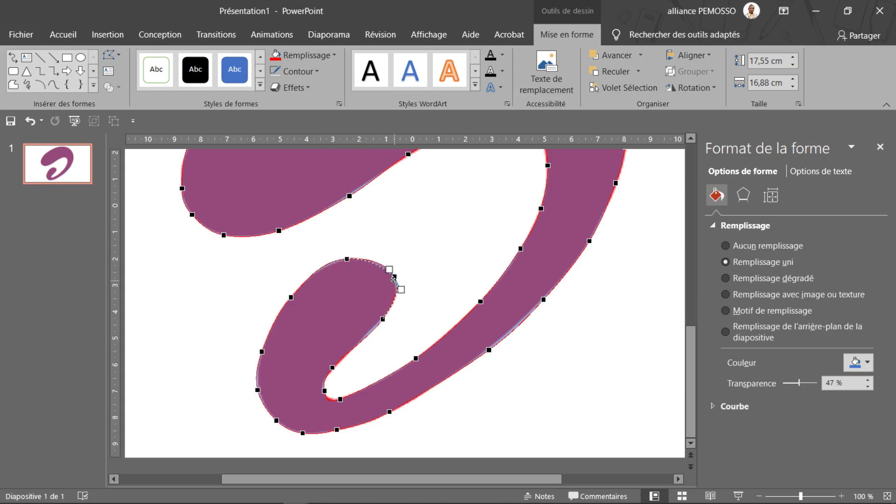
click(383, 320)
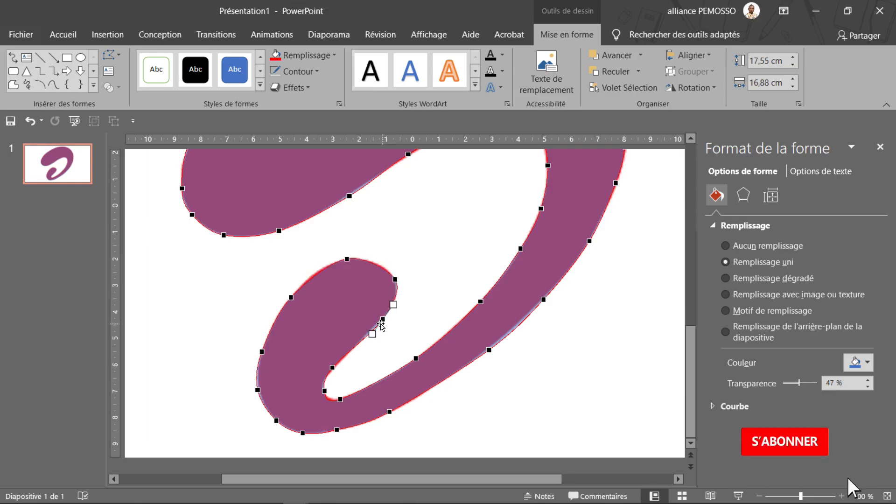
drag(372, 334, 365, 333)
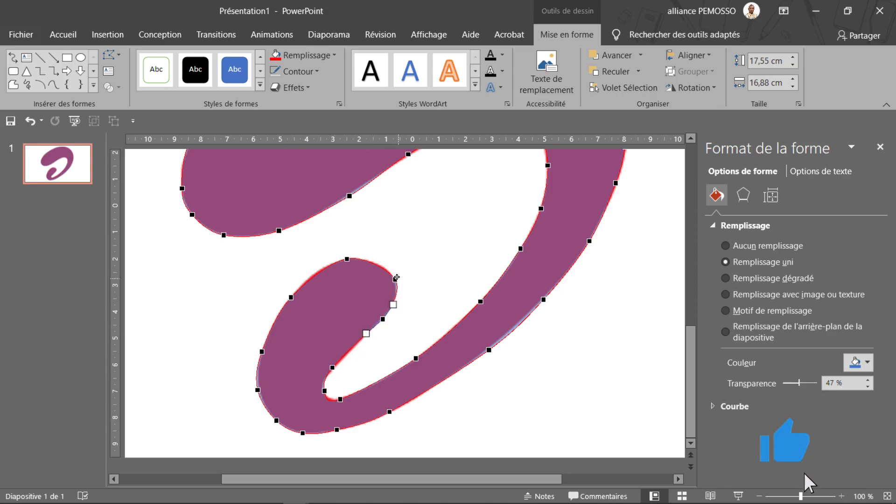
click(394, 279)
click(347, 259)
Refine the points around the inner notch and tail's left edge, and smooth the curl's rounded top
click(332, 368)
mouse_move(341, 398)
mouse_down()
mouse_move(360, 386)
mouse_move(339, 400)
mouse_up()
click(336, 367)
drag(257, 390, 260, 389)
drag(395, 279, 398, 298)
click(347, 259)
drag(329, 266, 320, 261)
Adjust the points and handles along the shape's outer right edge to match the pictogram
scroll(322, 259, up, 3)
click(628, 273)
drag(631, 288, 632, 290)
click(626, 315)
drag(616, 350, 615, 353)
Fit the points along the outer lower-right edge and the tail's bottom to the pictogram
scroll(584, 336, down, 3)
click(543, 318)
drag(488, 367, 487, 366)
drag(543, 316, 543, 314)
click(488, 366)
drag(390, 428, 368, 442)
drag(303, 450, 306, 450)
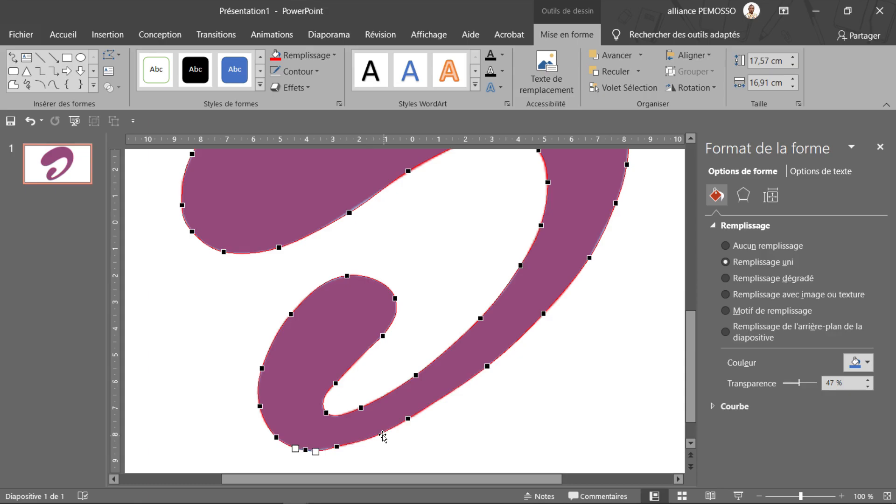
Delete the lowest point of the tail and reshape the bottom curve with its two neighbouring points
right_click(302, 450)
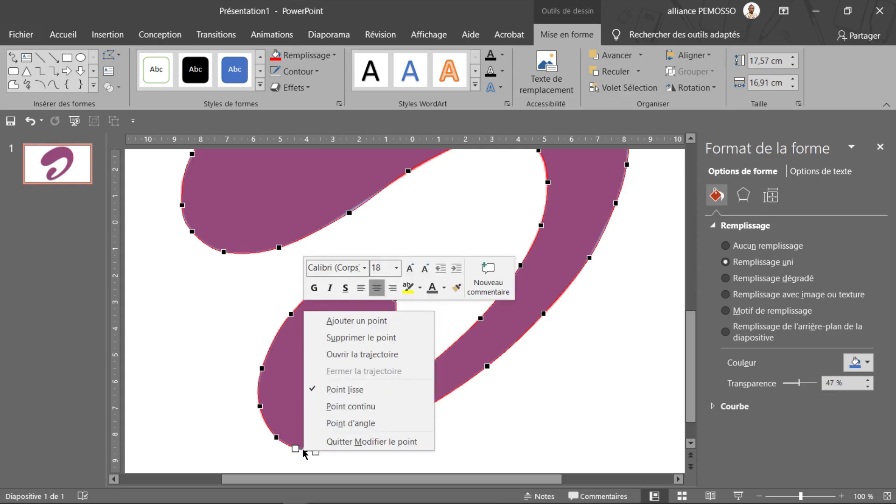
click(344, 346)
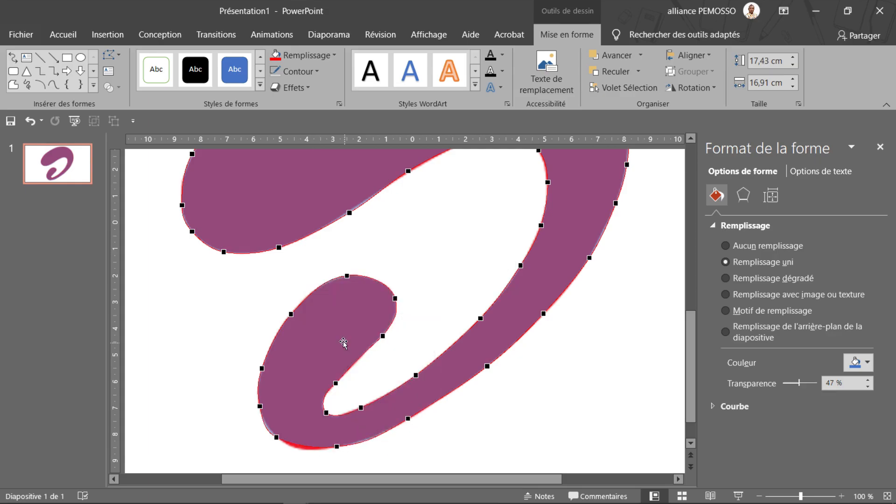
click(277, 437)
drag(298, 452, 285, 442)
click(337, 447)
mouse_move(363, 442)
mouse_down()
mouse_move(339, 450)
mouse_move(362, 442)
mouse_up()
click(284, 442)
Adjust the handles on the upper-left outer edge and lower the point at the shape's top
scroll(533, 348, up, 3)
scroll(533, 348, up, 3)
click(248, 269)
drag(224, 289, 222, 291)
click(331, 214)
drag(303, 228, 305, 227)
drag(509, 172, 509, 174)
Move the points along the inner edge of the upper lobe onto the pictogram's contour
scroll(581, 201, down, 3)
drag(548, 267, 547, 268)
drag(408, 255, 410, 258)
drag(349, 297, 353, 291)
mouse_move(331, 305)
mouse_down()
mouse_move(354, 292)
mouse_move(335, 307)
mouse_up()
Reposition the points and handle around the upper lobe's rounded left end to follow the pictogram
scroll(326, 301, up, 3)
click(248, 269)
drag(223, 289, 222, 294)
drag(181, 390, 181, 380)
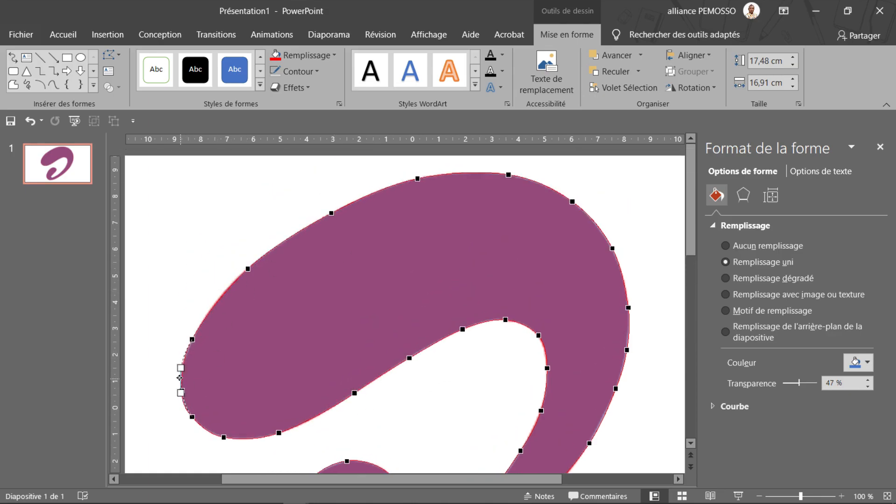
drag(191, 337, 201, 325)
Refine the right side of the lower curl by adjusting its outer point, handle and the point below
scroll(599, 307, down, 2)
scroll(526, 326, down, 5)
click(395, 282)
drag(384, 319, 400, 303)
click(395, 282)
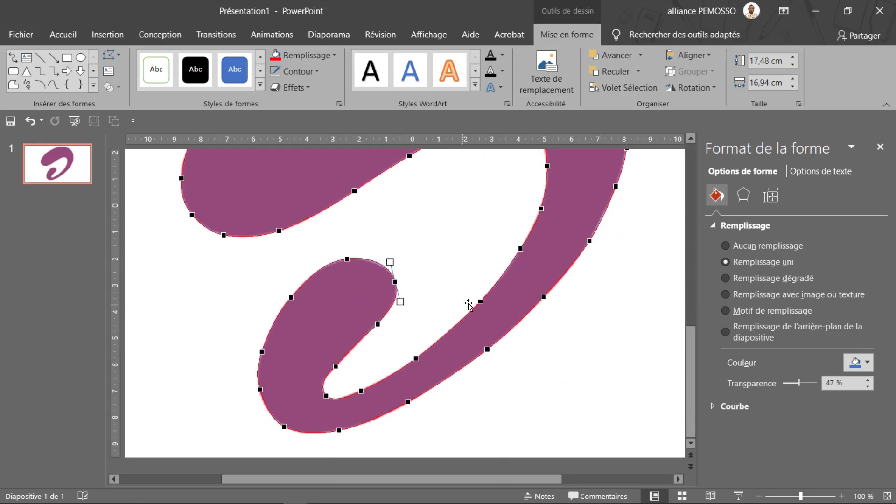
Finish editing the points and move the traced shape to the right, away from the red pictogram
scroll(430, 300, up, 6)
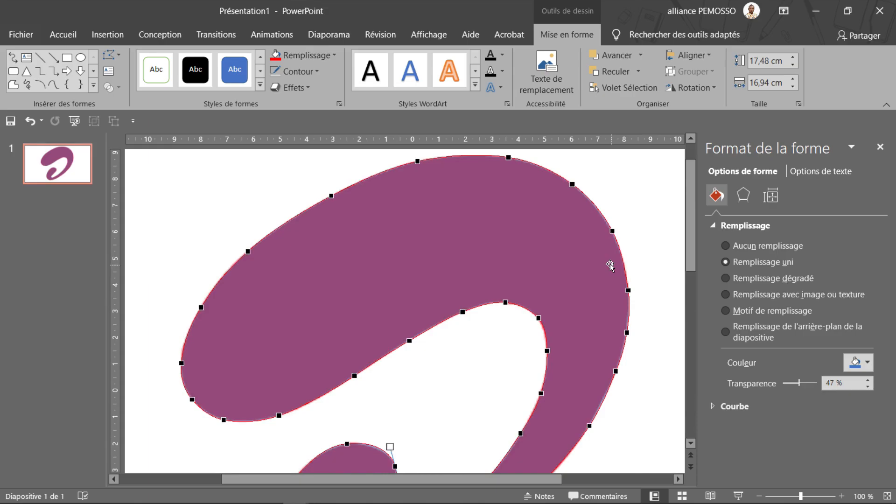
scroll(611, 265, down, 4)
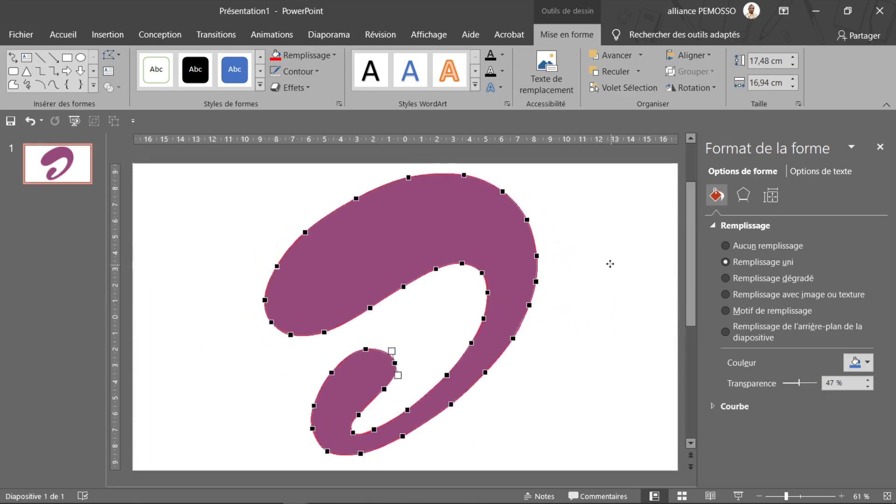
click(610, 265)
click(529, 241)
drag(447, 228, 582, 242)
drag(480, 247, 549, 218)
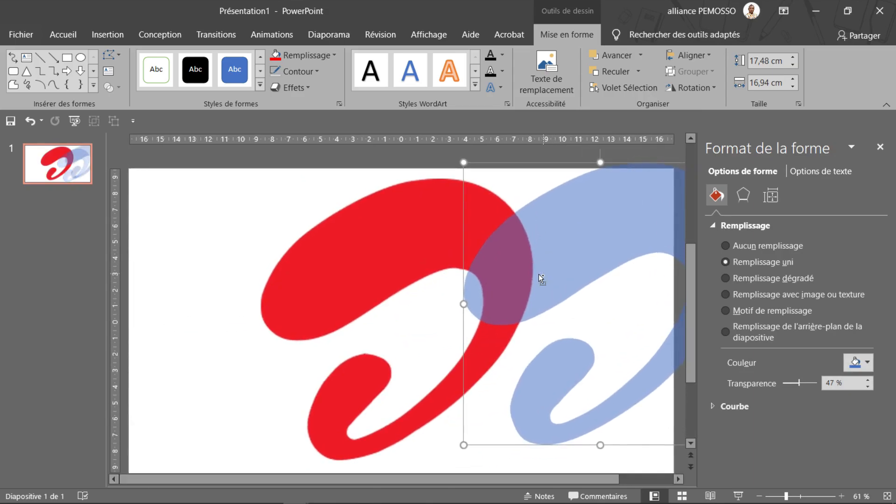
Move the traced shape back over the red pictogram and set its fill transparency to 0%
scroll(540, 277, down, 4)
drag(510, 274, 540, 272)
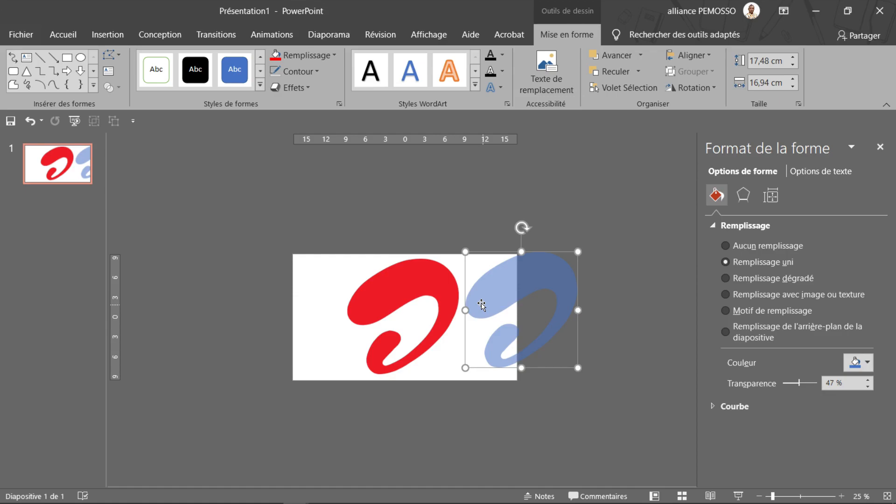
drag(535, 277, 418, 297)
drag(799, 388, 777, 385)
click(855, 363)
click(855, 362)
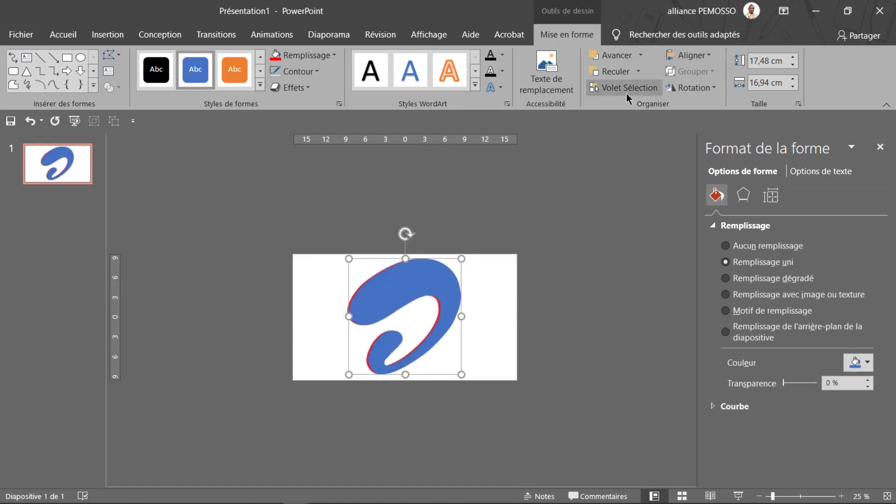
Unhide Rectangle 5 in the list of slide objects and fill the traced shape with solid red
click(630, 90)
click(864, 208)
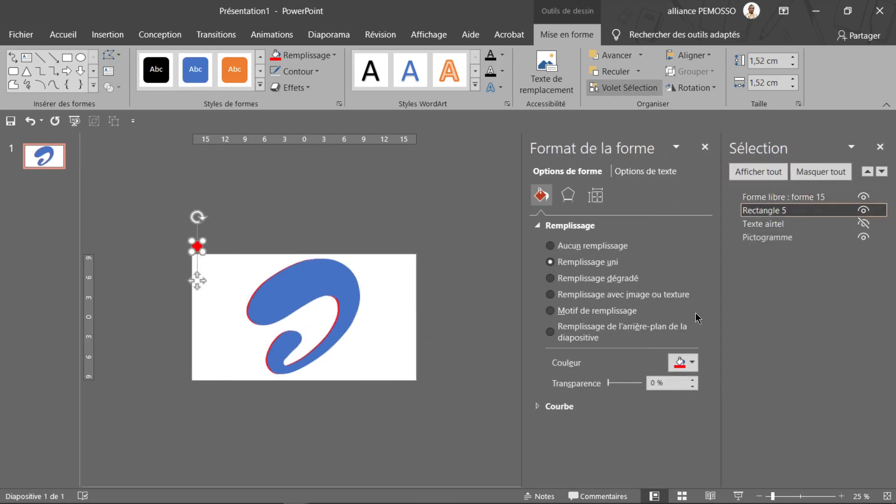
click(286, 294)
scroll(320, 275, up, 5)
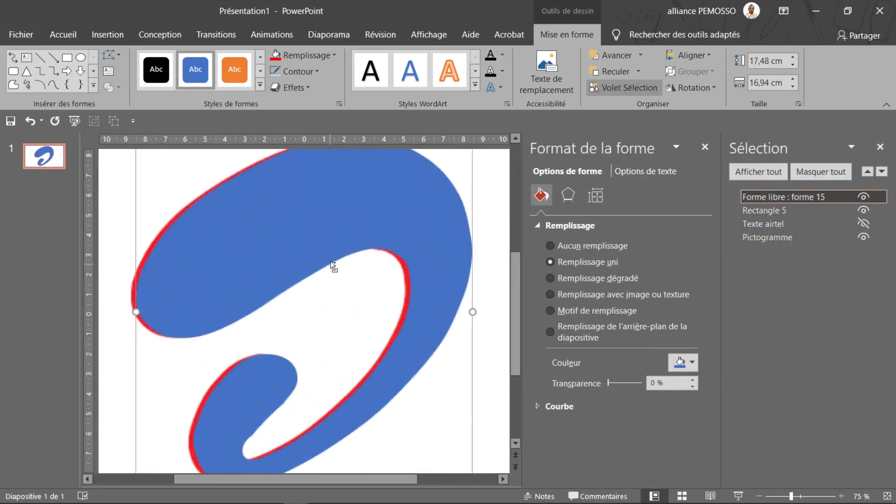
click(887, 496)
click(705, 147)
scroll(178, 186, down, 3)
click(276, 55)
click(323, 484)
click(439, 275)
Shrink the traced shape together with the pictogram and hide both objects
drag(493, 392, 419, 316)
key(ctrl+z)
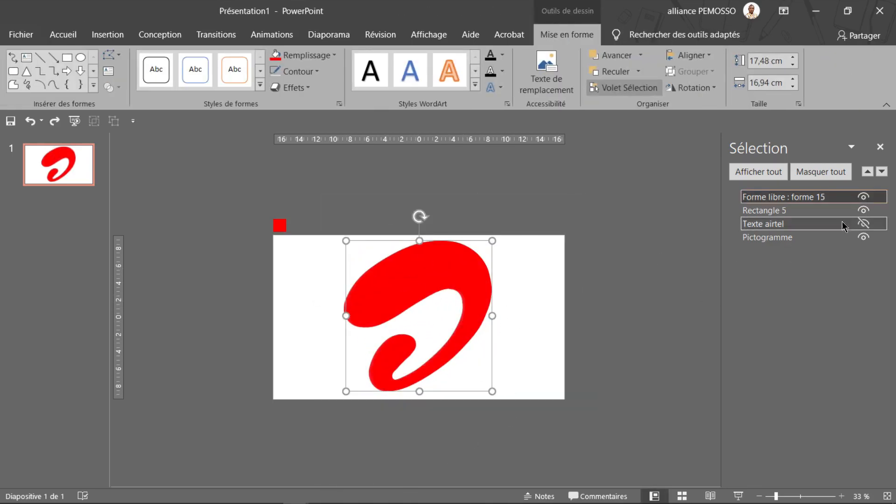
ctrl+click(777, 238)
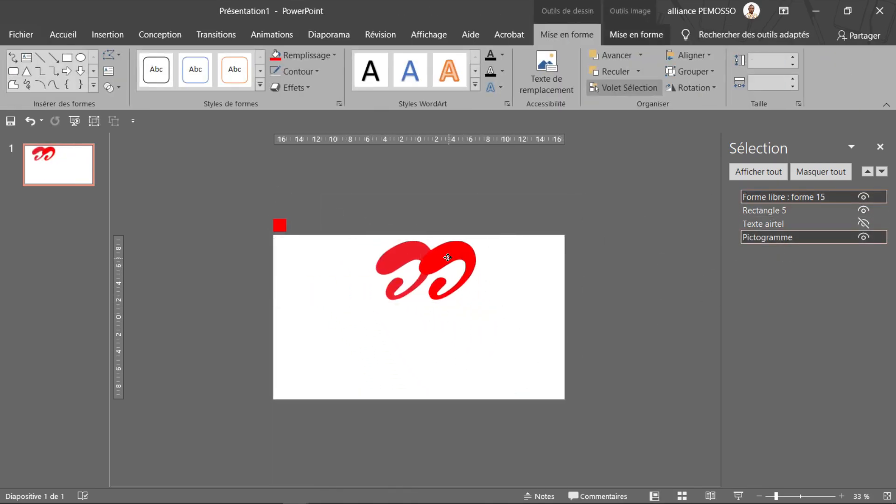
click(864, 237)
click(864, 197)
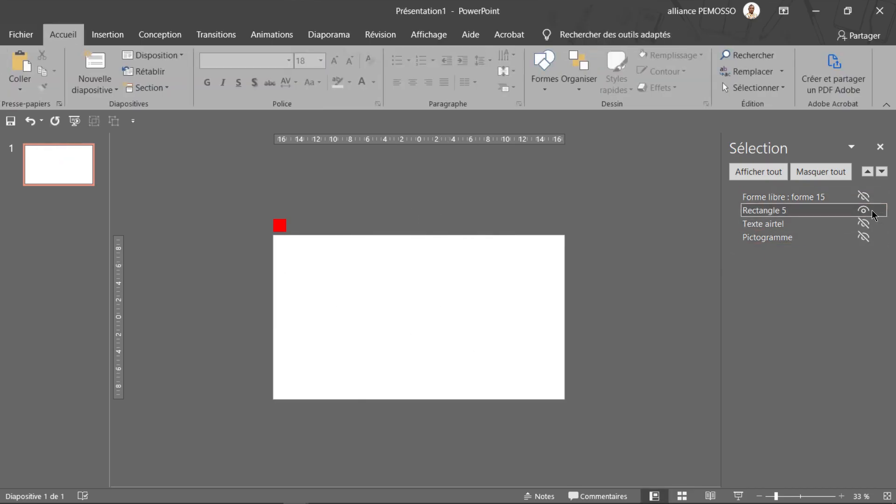
Unhide the Texte airtel picture, enlarge it and center it on the slide, keeping Rectangle 5 visible
click(867, 212)
click(867, 211)
click(865, 225)
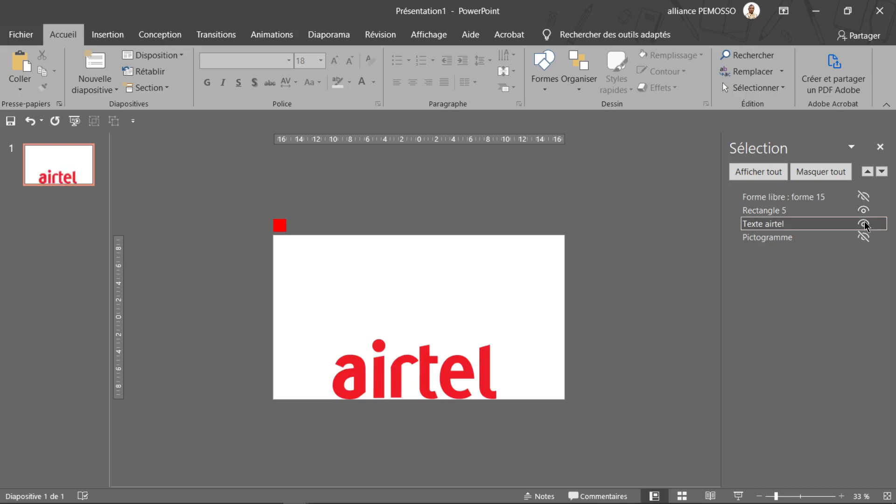
drag(399, 379, 399, 324)
drag(497, 342, 533, 358)
drag(466, 336, 454, 329)
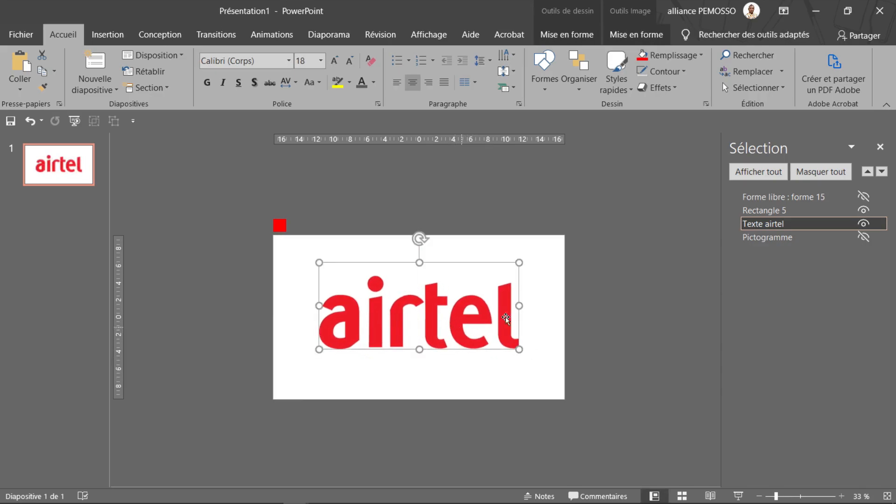
Paste the black airtel text box and the grouped airtel letters above the slide, and check the text box's font
key(ctrl+v)
click(231, 67)
scroll(402, 306, up, 5)
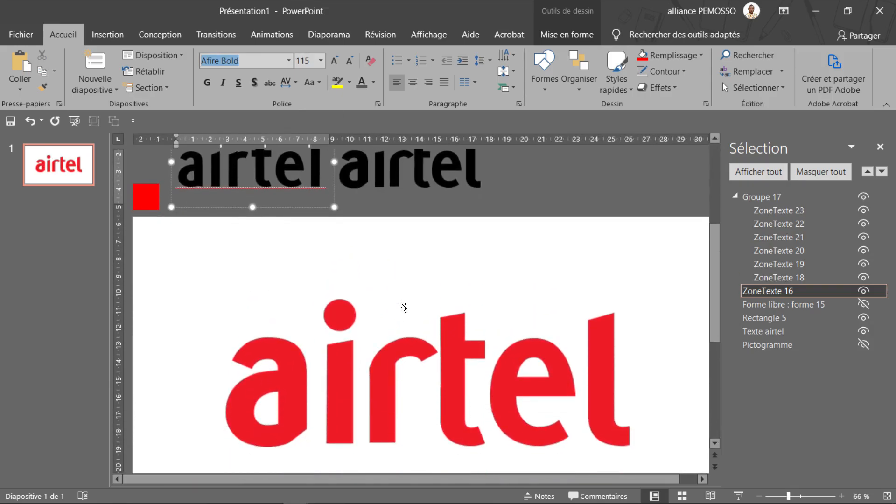
Compare the letter shapes of the two black airtel texts with those of the red wordmark
scroll(403, 307, up, 1)
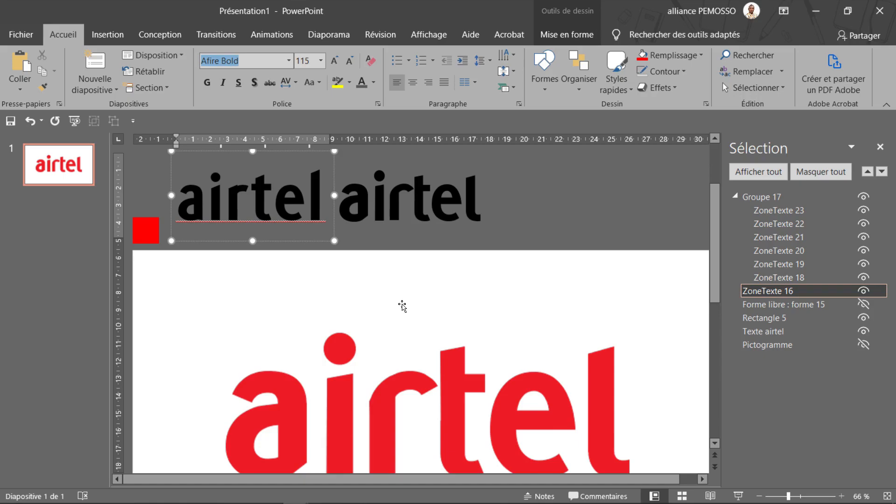
scroll(402, 307, down, 2)
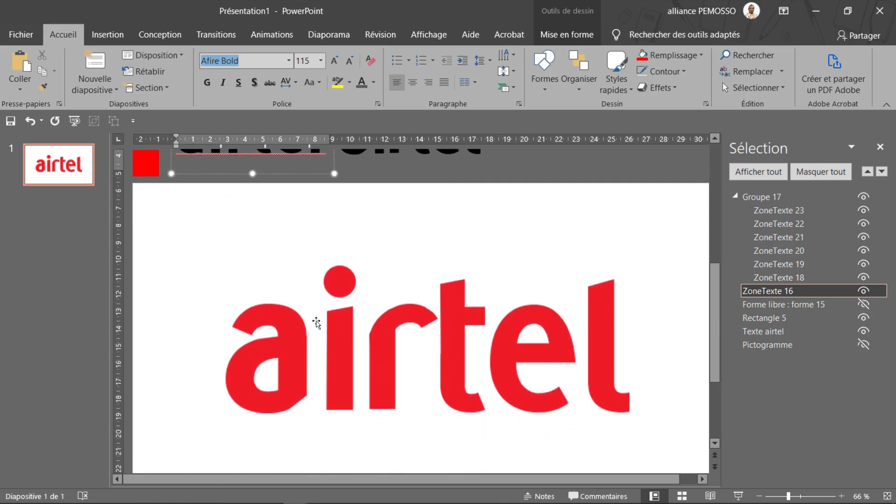
scroll(552, 323, up, 2)
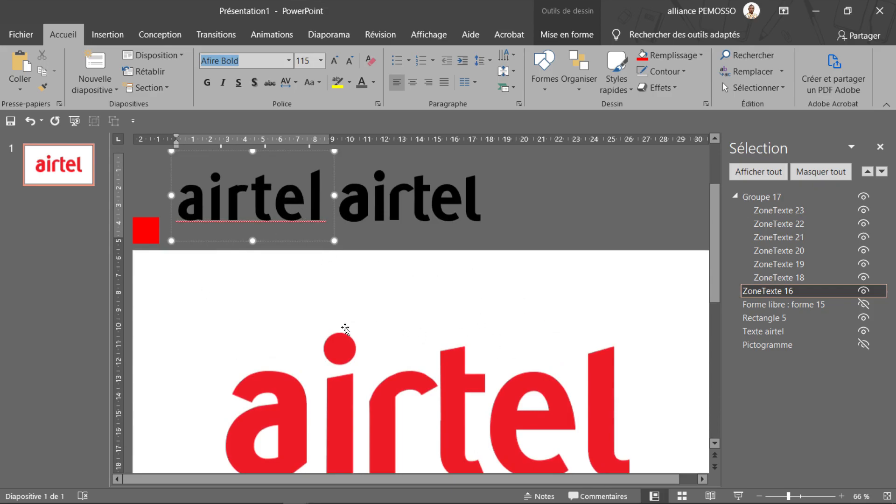
scroll(347, 331, down, 2)
scroll(410, 334, up, 1)
scroll(409, 331, down, 2)
scroll(496, 356, down, 2)
scroll(409, 341, up, 1)
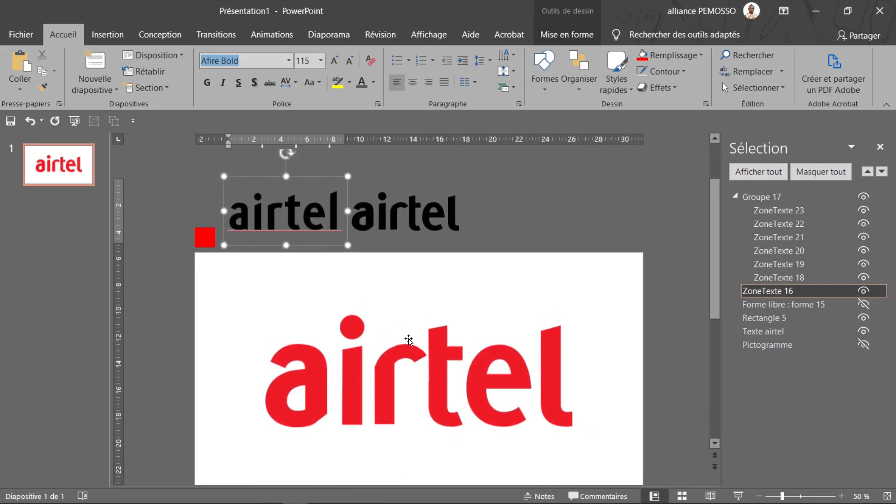
scroll(269, 229, up, 2)
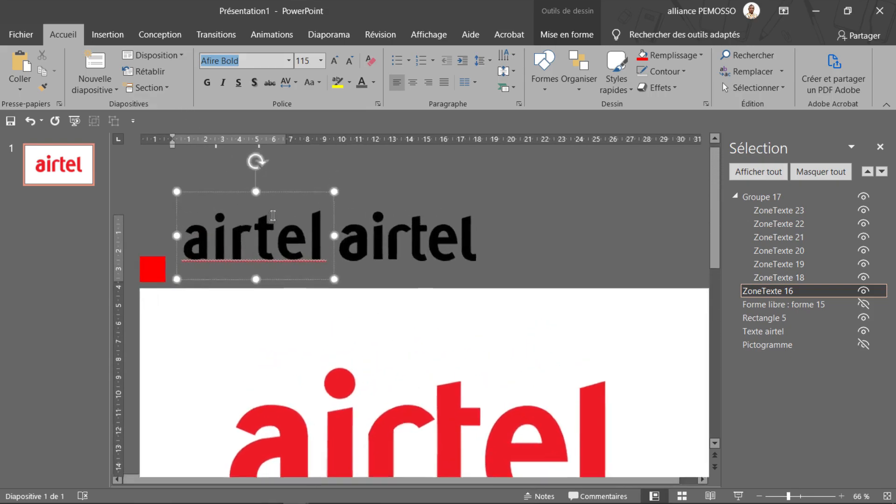
scroll(475, 344, down, 2)
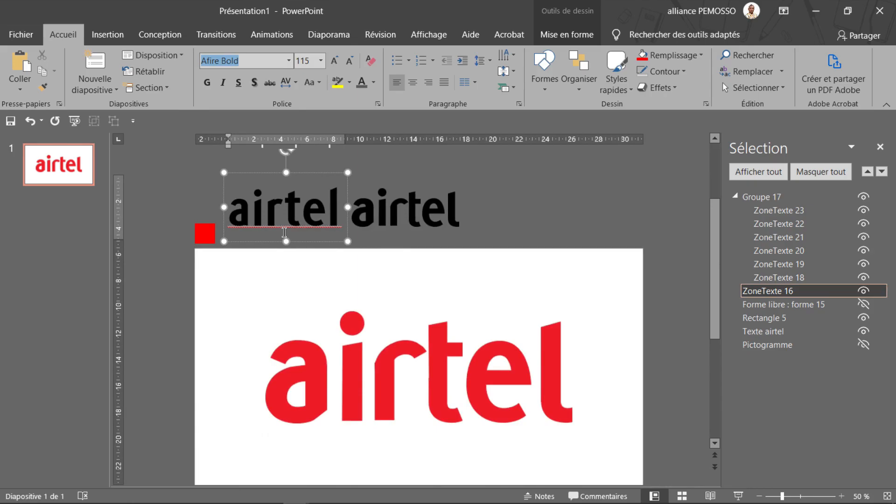
Duplicate the Afire Bold airtel text box and place the copy over the red wordmark
click(300, 217)
drag(264, 206, 374, 418)
click(323, 241)
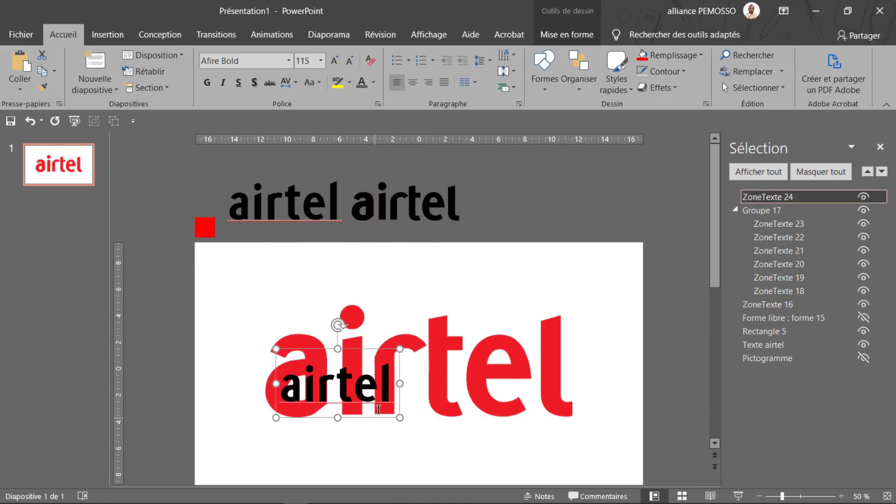
Increase the copied text's font size to 344 and widen its box so the word fits on one line
click(335, 60)
click(335, 59)
click(335, 59)
click(335, 59)
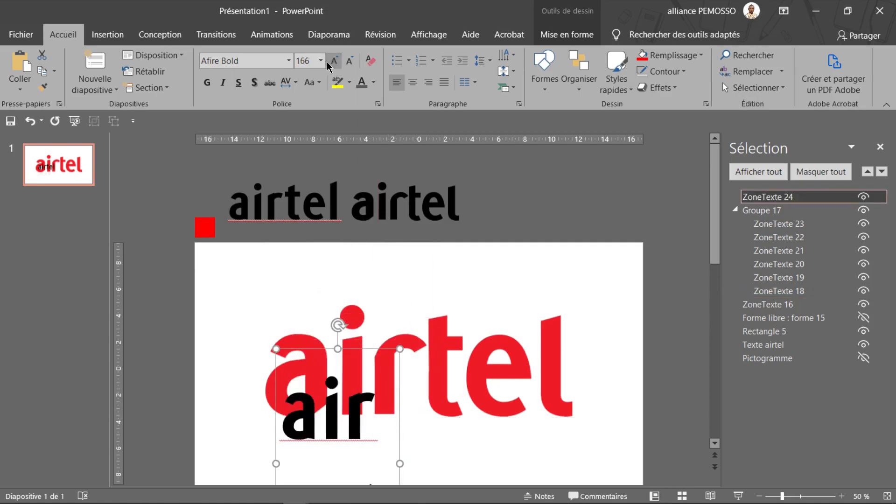
click(335, 59)
ctrl+scroll(394, 245, down, 3)
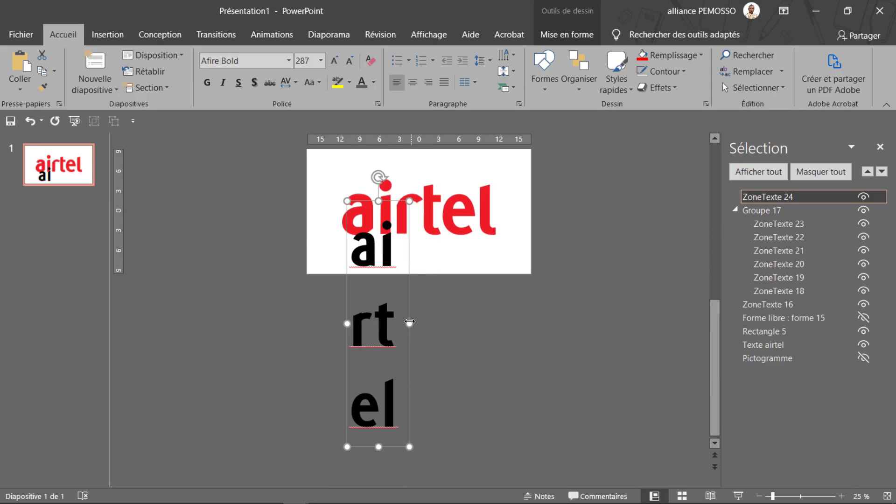
drag(409, 322, 562, 323)
drag(439, 308, 435, 275)
click(335, 62)
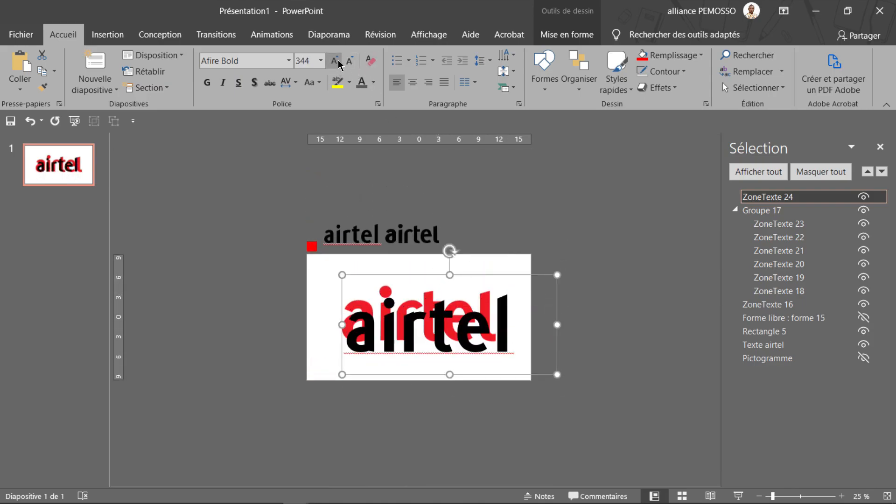
Move the enlarged black airtel text so it roughly overlaps the red wordmark, slightly up and to its left
drag(503, 372, 496, 361)
scroll(365, 340, up, 4)
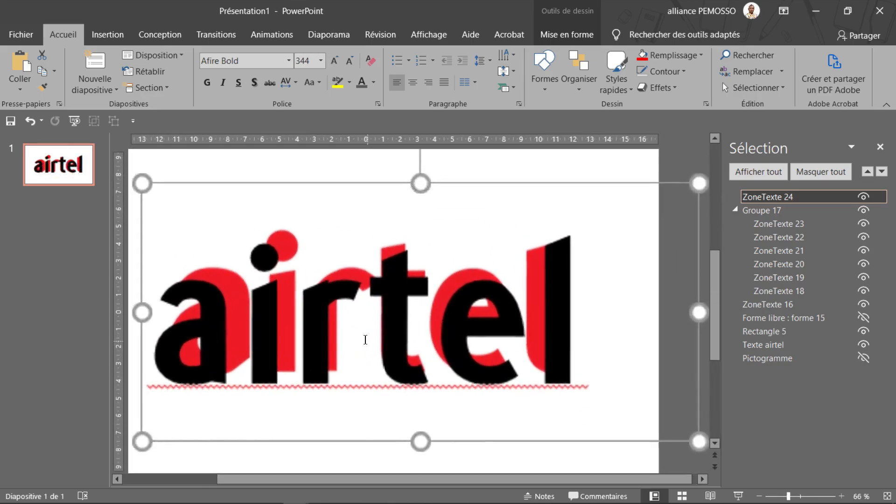
scroll(365, 340, down, 2)
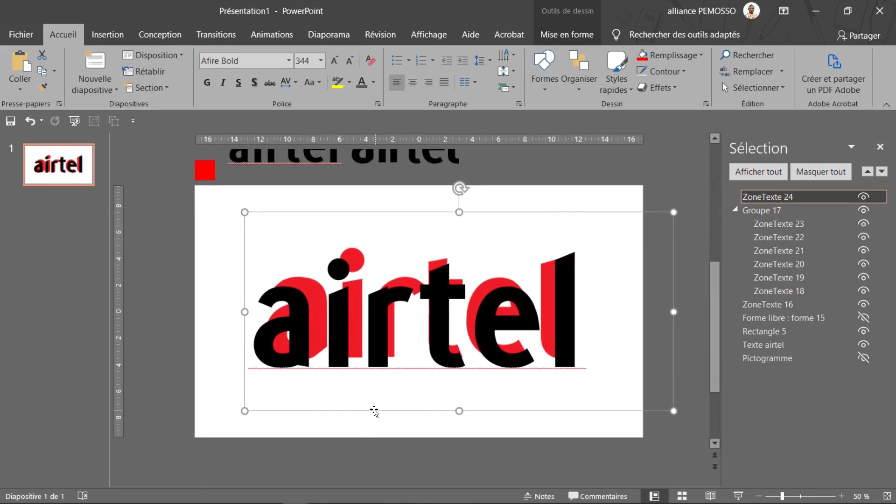
drag(374, 411, 380, 381)
Draw a rectangle about 30,65 cm wide and 11,13 cm high covering the enlarged airtel text
click(561, 84)
click(592, 132)
mouse_move(238, 233)
mouse_down()
mouse_move(628, 397)
mouse_move(679, 388)
mouse_move(644, 381)
mouse_up()
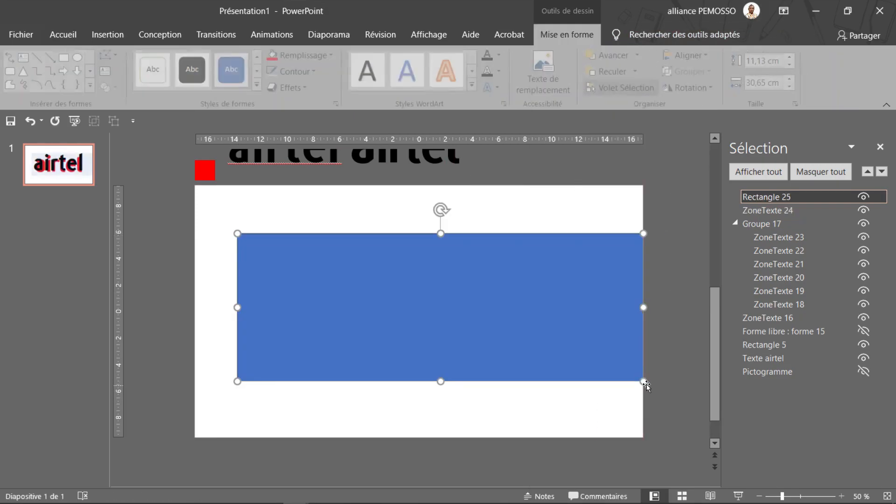
Select the rectangle together with the enlarged text box and split them with the Fragment merge operation
shift+click(612, 221)
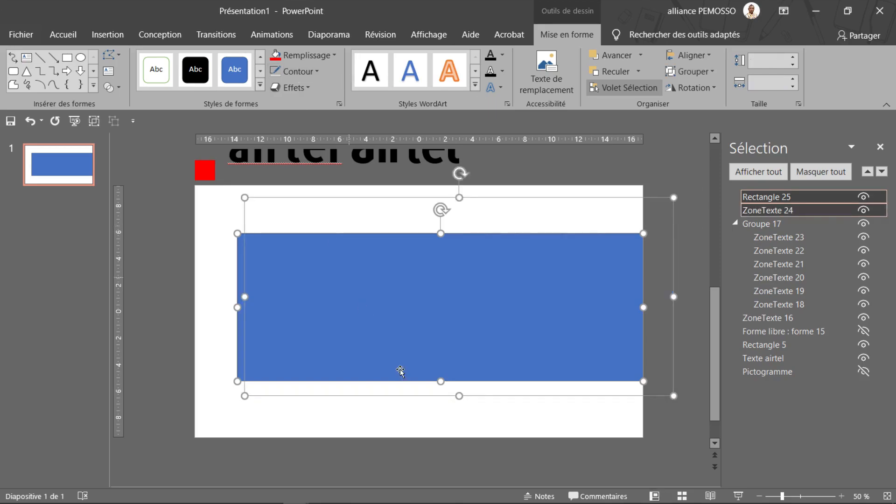
click(109, 89)
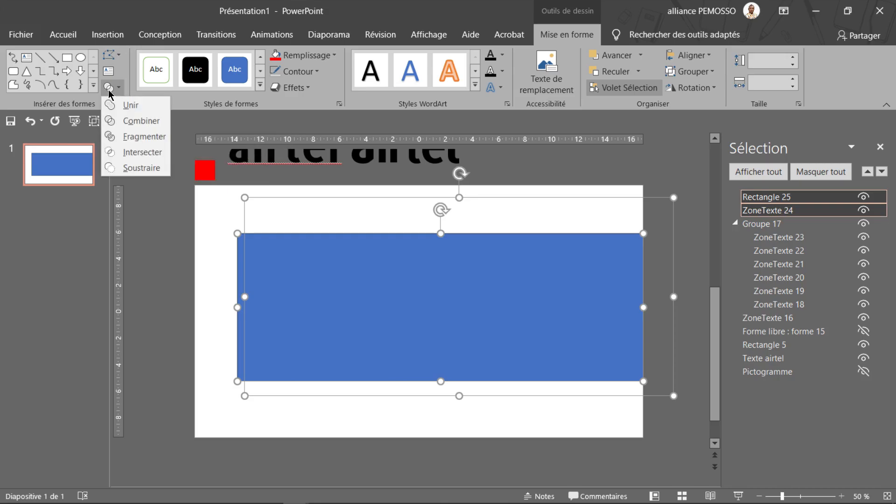
click(135, 136)
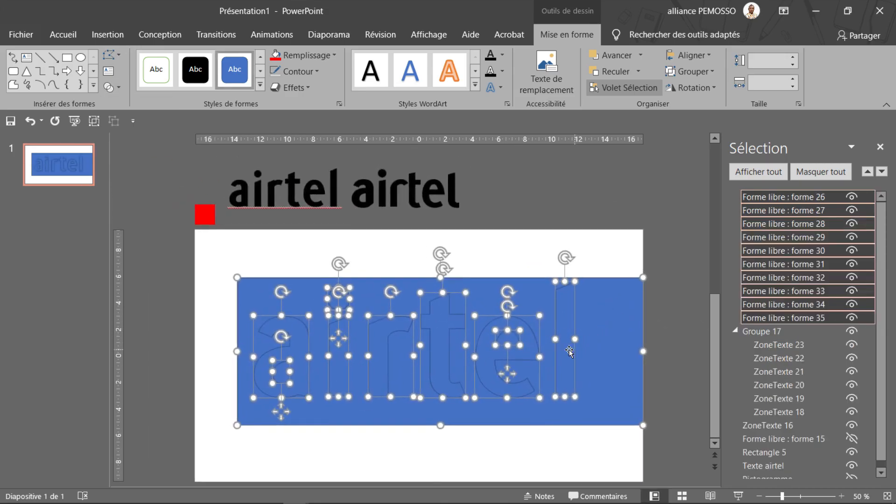
Delete the background fragment and the inner holes of the a and e, keeping only the letter pieces
ctrl+click(560, 373)
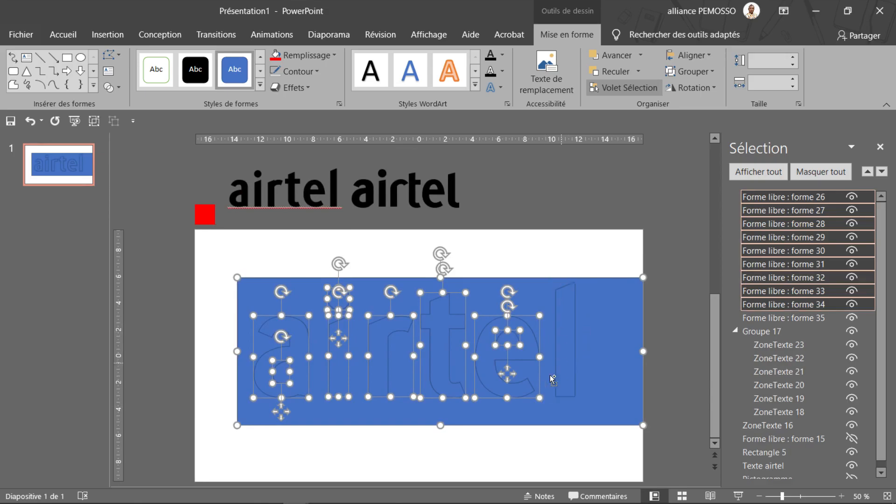
ctrl+click(477, 382)
ctrl+click(451, 342)
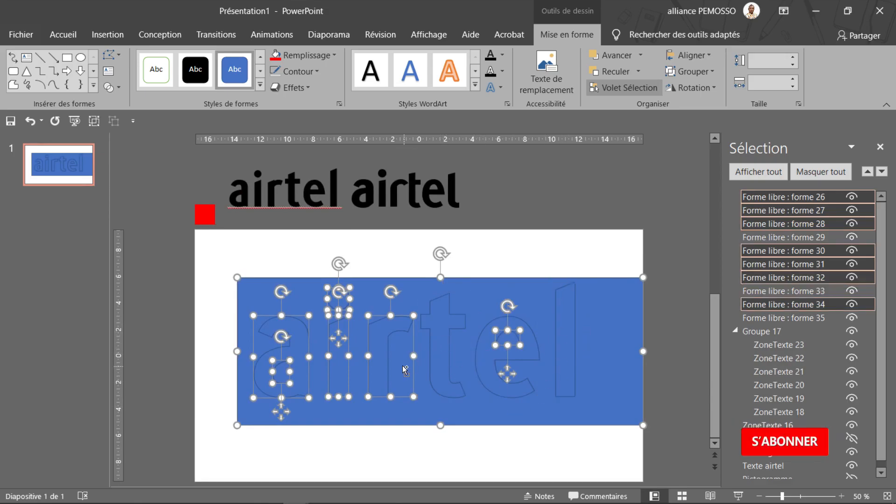
ctrl+click(381, 356)
ctrl+click(336, 363)
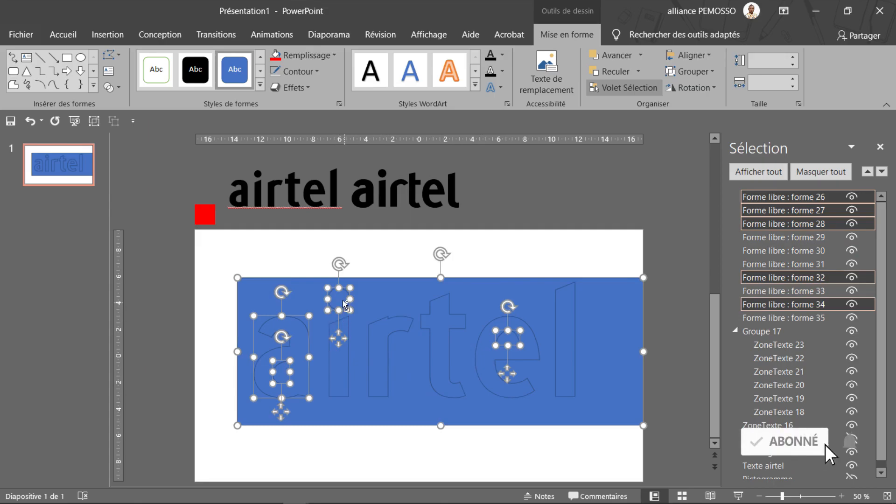
ctrl+click(340, 306)
ctrl+click(297, 355)
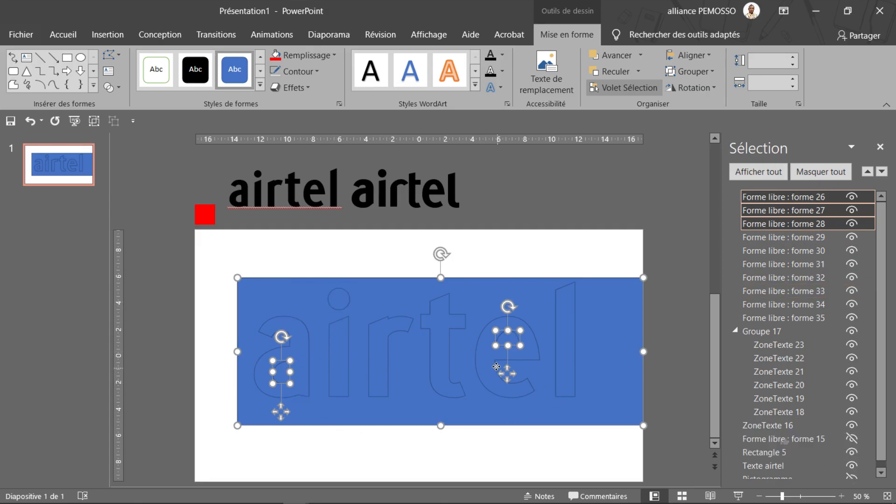
key(Delete)
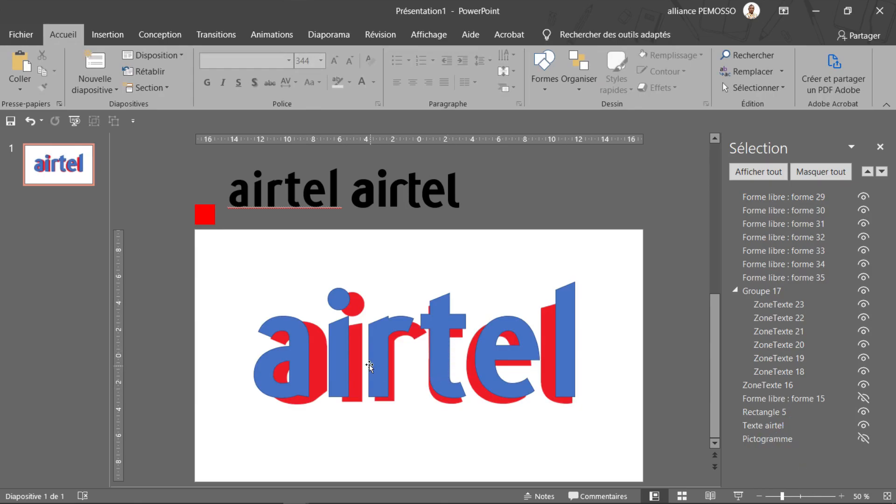
Select the i with its dot and the r, t, e and l shapes, and move them beyond the slide's upper-right corner
click(335, 368)
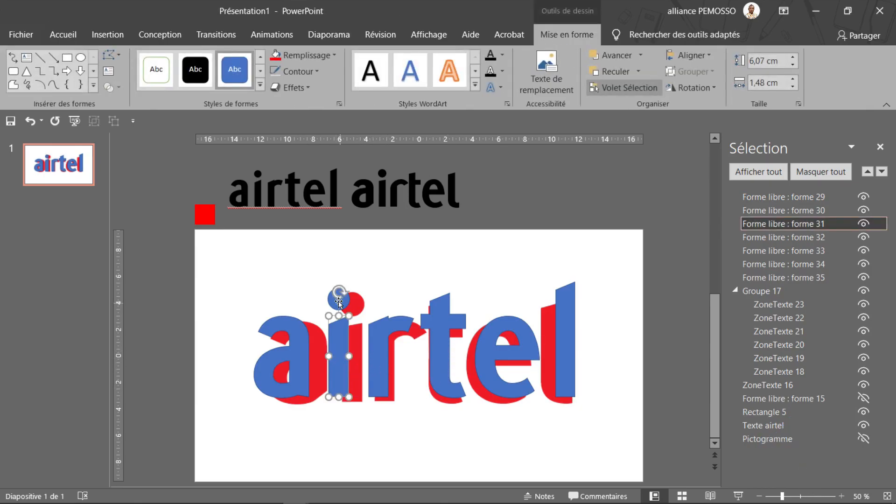
shift+click(332, 304)
shift+click(380, 353)
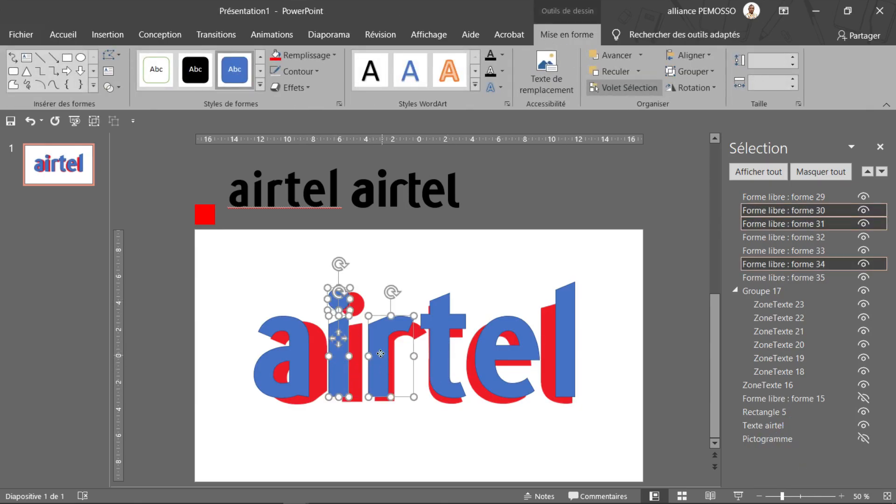
shift+click(431, 349)
shift+click(483, 362)
shift+click(567, 358)
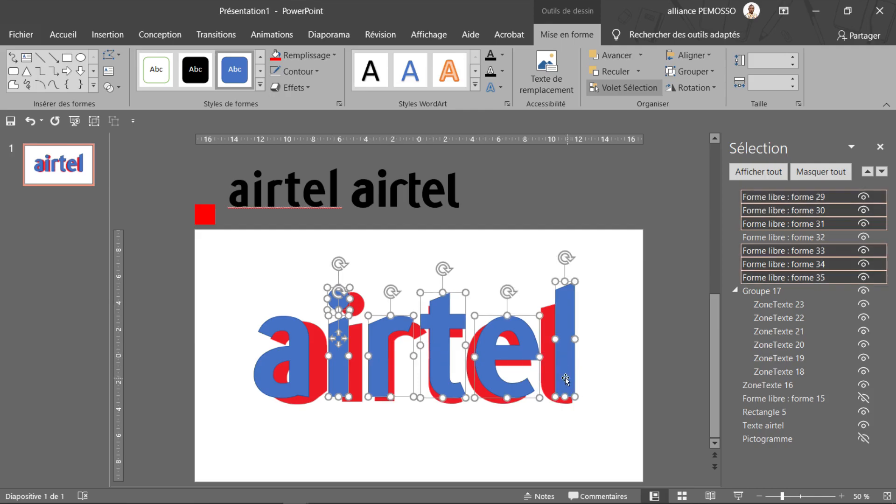
drag(439, 343, 613, 176)
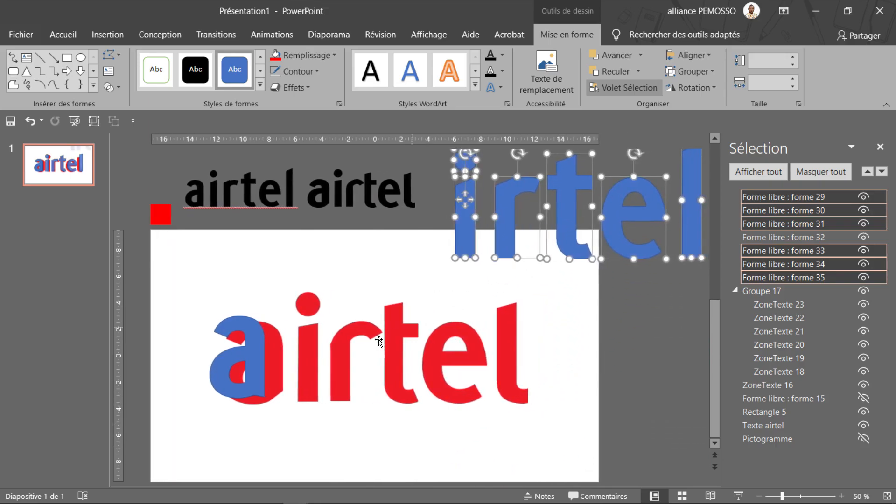
Move the blue a over the red a and enlarge it to about 7,31 cm high and 4,93 cm wide
click(260, 382)
drag(260, 381, 277, 380)
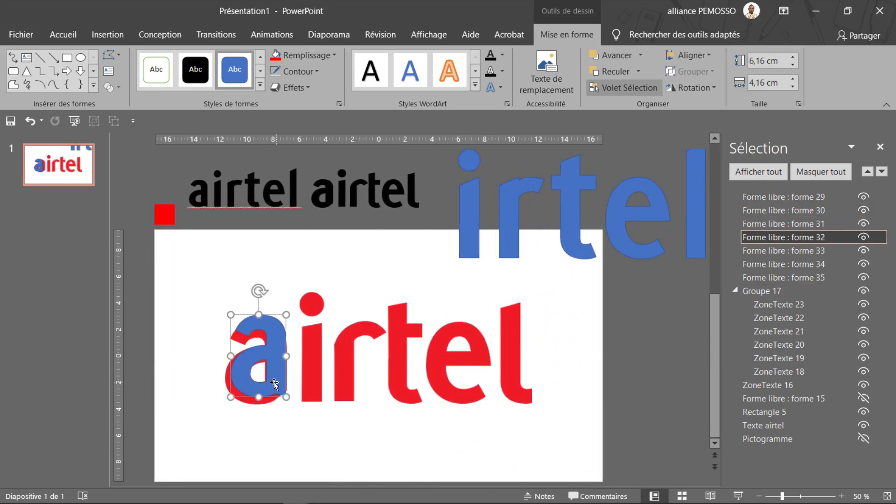
scroll(277, 379, up, 5)
drag(362, 346, 357, 355)
ctrl+shift+drag(392, 400, 406, 410)
mouse_move(387, 376)
mouse_down()
mouse_move(398, 372)
mouse_move(390, 375)
mouse_up()
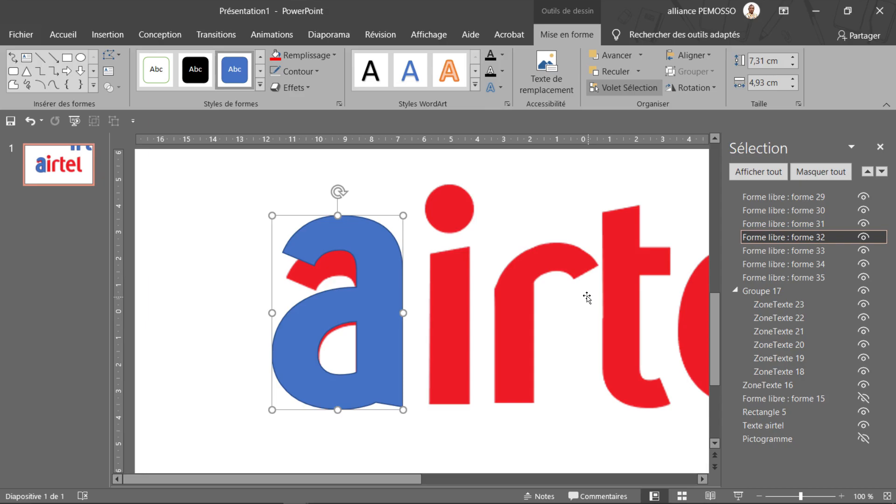
Draw a rectangle across the upper part of the blue a and split both shapes with the Fragment merge operation
click(67, 57)
mouse_move(244, 175)
mouse_down()
mouse_move(463, 284)
mouse_move(466, 270)
mouse_up()
click(488, 239)
drag(424, 245, 380, 260)
shift+click(368, 318)
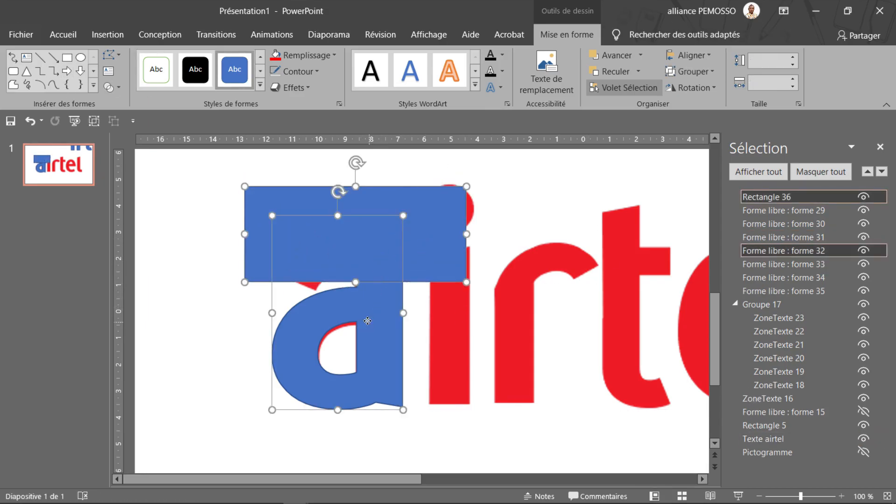
click(116, 90)
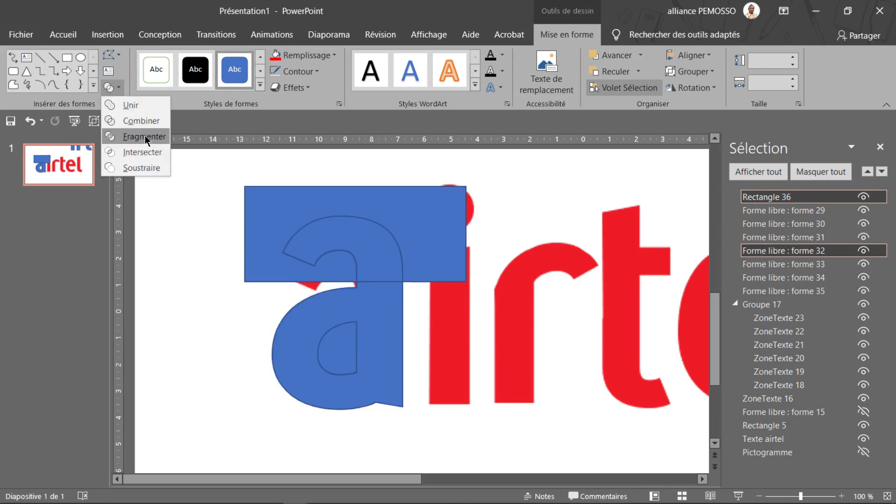
click(143, 136)
Delete the leftover rectangle fragments and move the a's upper piece down to match the red a's height
ctrl+click(353, 366)
ctrl+click(354, 305)
ctrl+click(354, 237)
key(Delete)
click(354, 237)
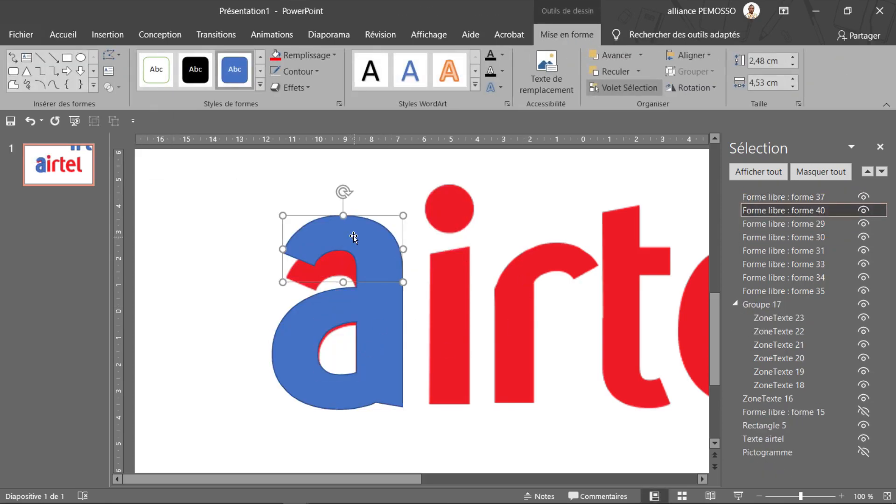
drag(368, 240, 369, 262)
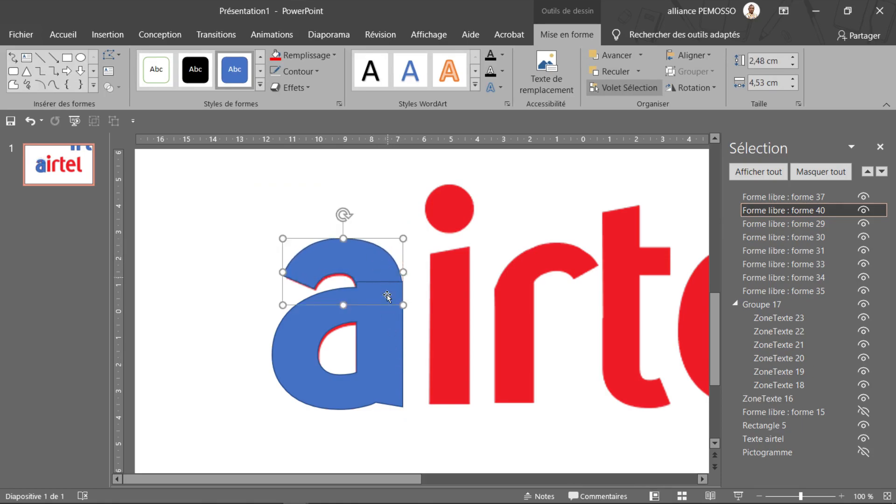
Try to unite the upper and lower pieces of the a, and undo the union
ctrl+click(372, 384)
click(118, 89)
click(125, 106)
click(444, 335)
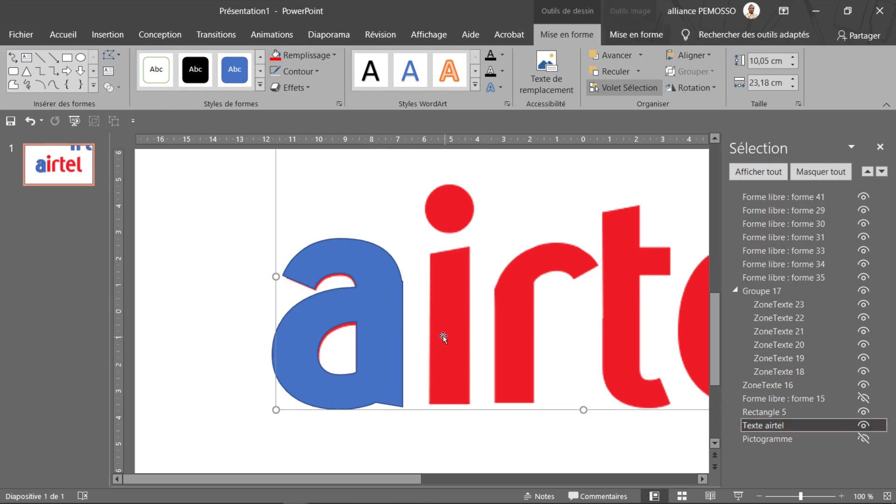
scroll(387, 298, up, 10)
scroll(219, 338, down, 7)
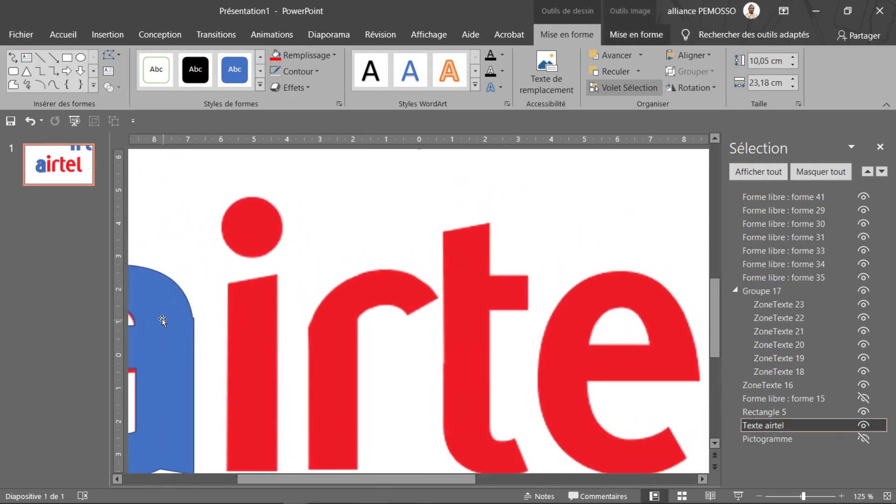
key(ctrl+z)
Select both the upper and lower pieces of the a and remove their outlines
click(249, 341)
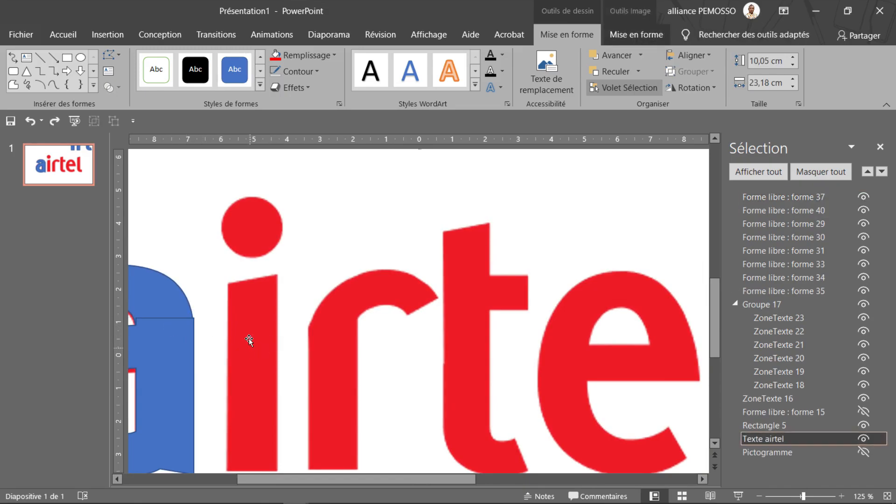
ctrl+scroll(253, 337, down, 5)
click(253, 338)
ctrl+scroll(256, 307, up, 12)
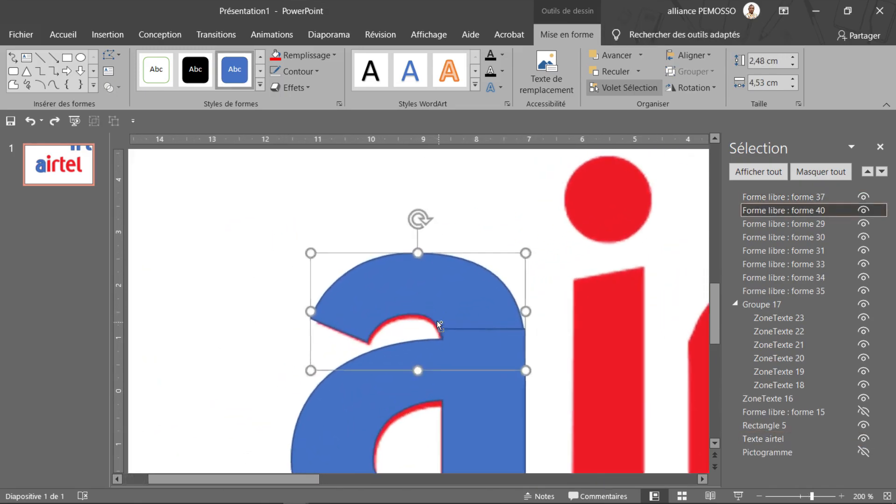
click(485, 310)
shift+click(501, 395)
click(300, 72)
click(308, 206)
Nudge the a's upper piece into line with the lower one and unite the two pieces into one shape
click(500, 306)
mouse_move(500, 306)
mouse_down()
mouse_move(499, 295)
mouse_move(518, 317)
mouse_move(510, 313)
mouse_up()
shift+click(518, 401)
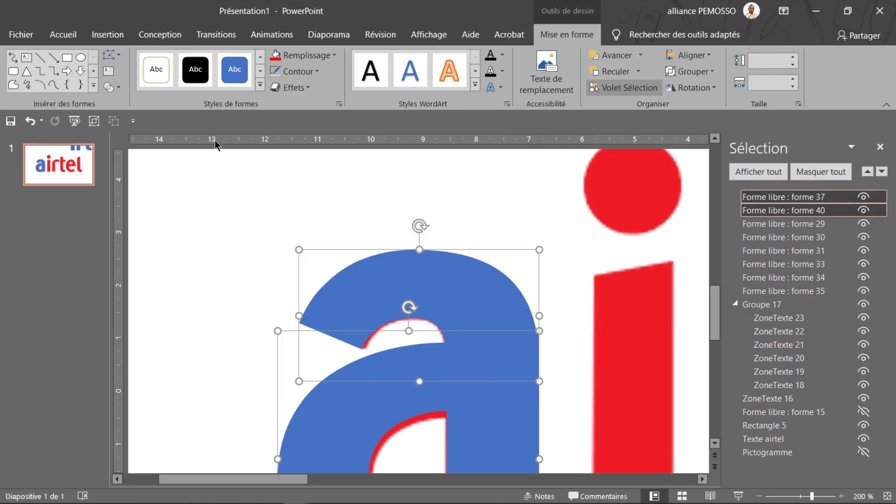
click(110, 87)
click(128, 104)
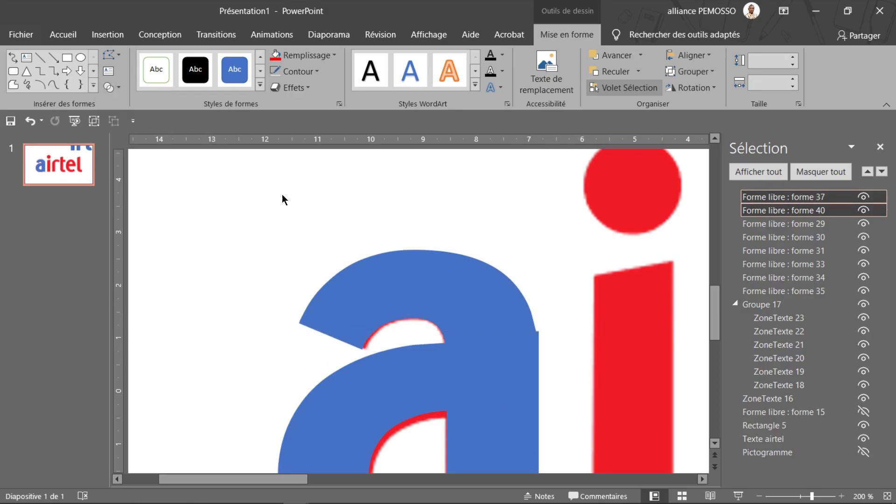
Draw a rectangle about 2,74 cm wide and 8,3 cm high overlapping the thin right edge of the a
scroll(491, 297, down, 2)
scroll(491, 297, down, 3)
ctrl+scroll(503, 291, down, 6)
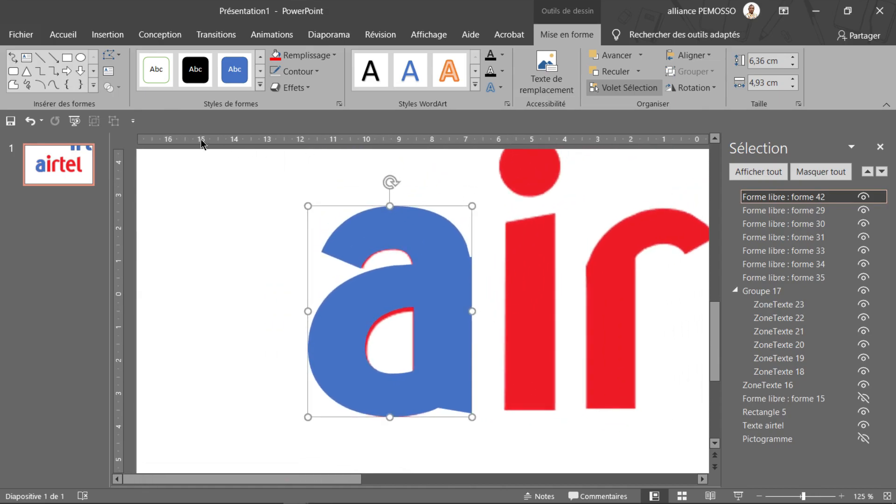
click(68, 62)
drag(561, 177, 469, 453)
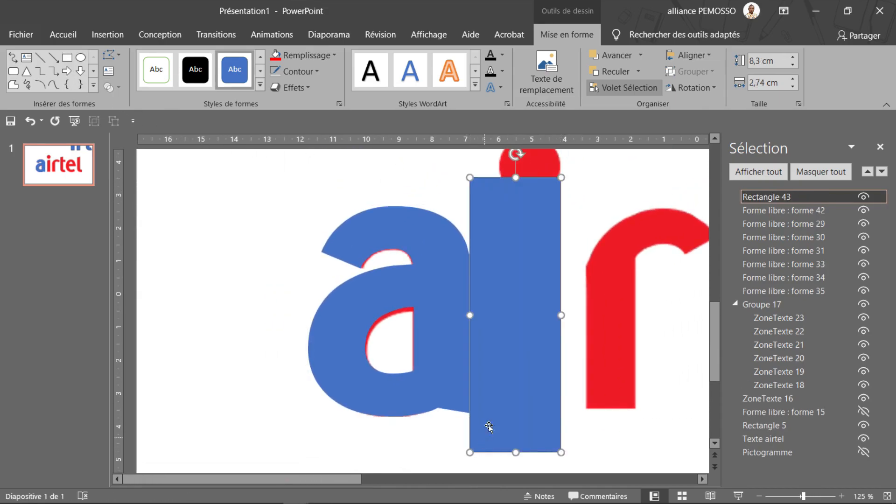
Subtract the rectangle from the a to trim the step on its right edge
shift+click(436, 335)
click(109, 87)
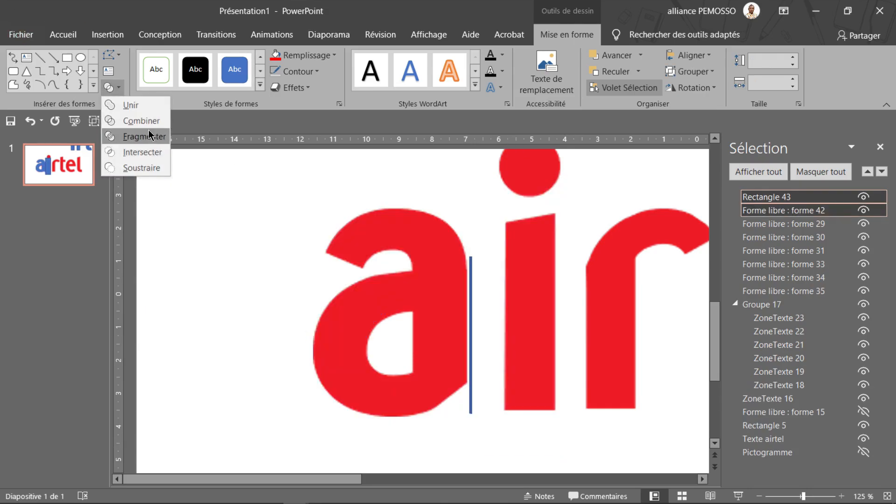
click(148, 105)
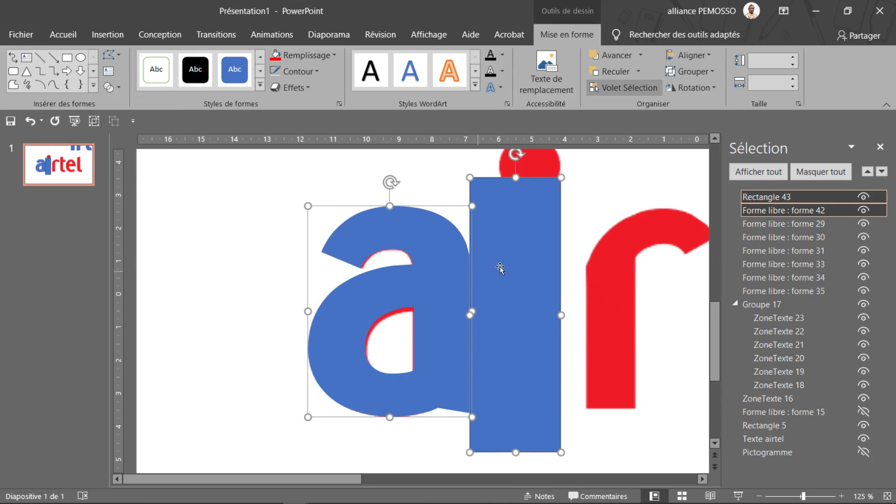
key(ctrl+z)
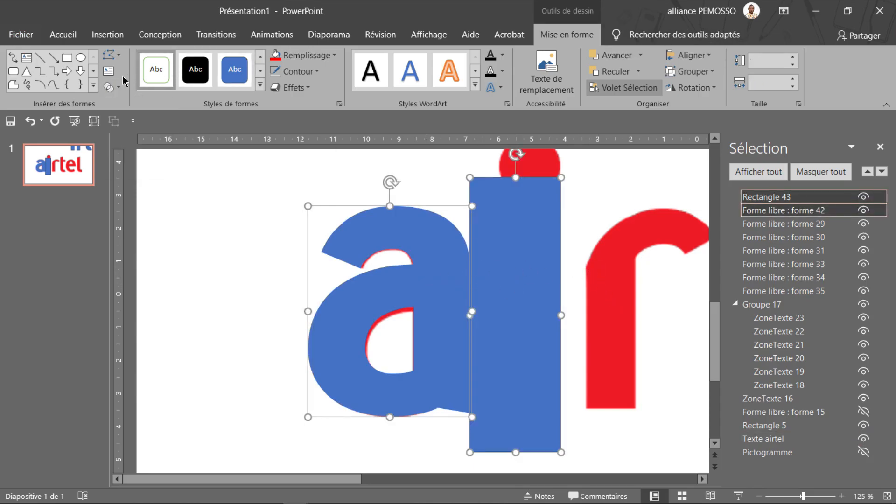
click(108, 87)
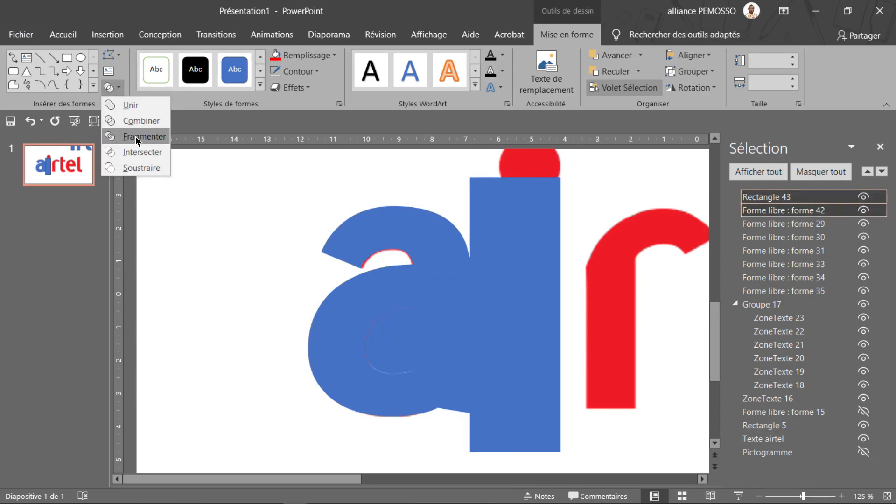
click(134, 168)
click(504, 305)
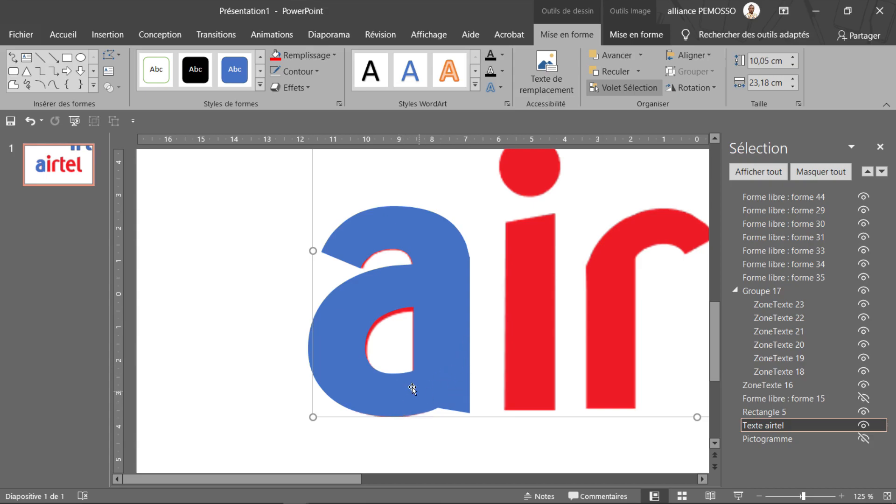
Move the a to the left of the red one and draw a triangular freeform over its lower-right corner
drag(410, 391, 259, 391)
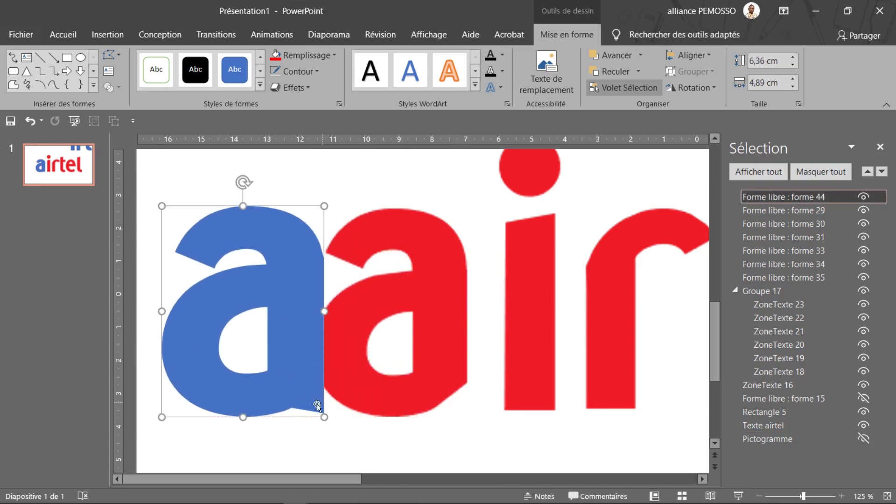
click(13, 84)
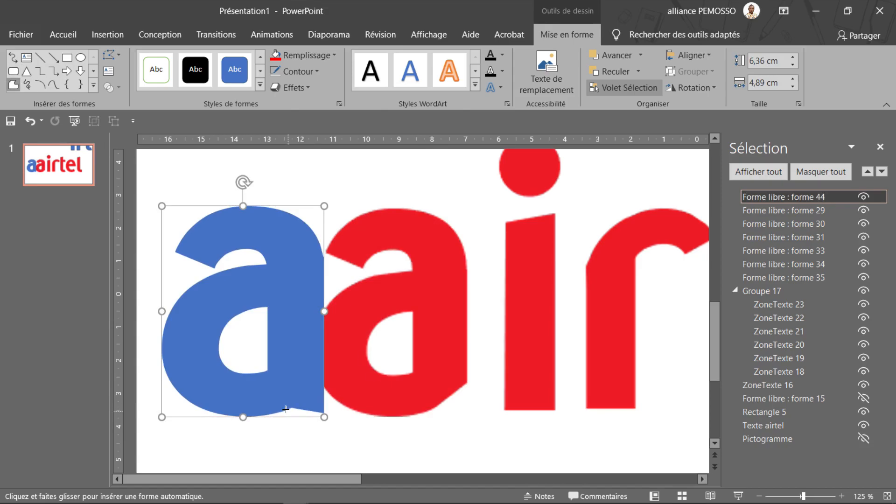
click(291, 409)
click(335, 355)
click(349, 439)
click(291, 409)
Subtract the triangle from the a to bevel its lower-right corner, and place the letter back over the red a
click(252, 396)
shift+click(318, 418)
click(112, 87)
click(141, 168)
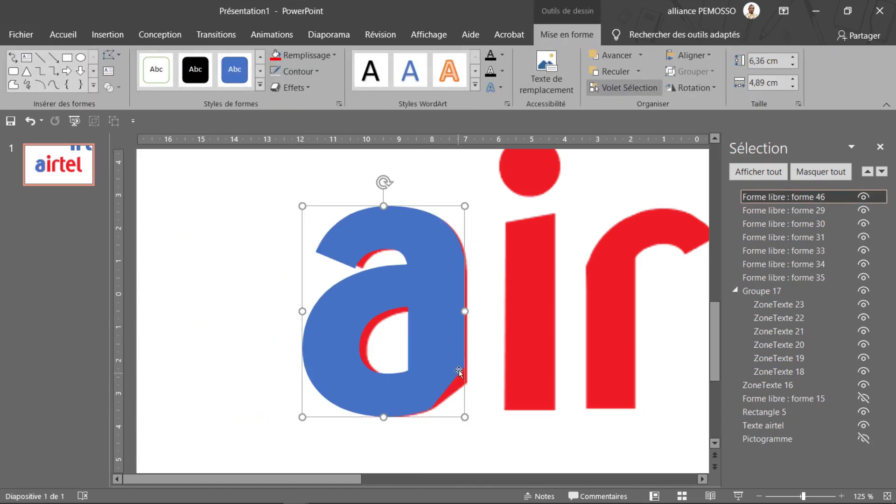
Edit the a's points, lowering the point at its lower-right bevel to follow the red a
click(112, 55)
click(130, 92)
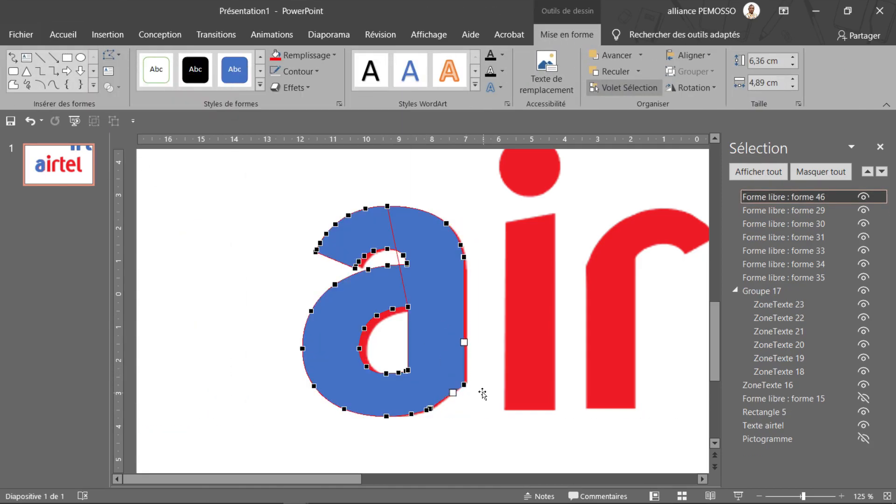
click(456, 395)
ctrl+scroll(253, 357, down, 5)
click(273, 366)
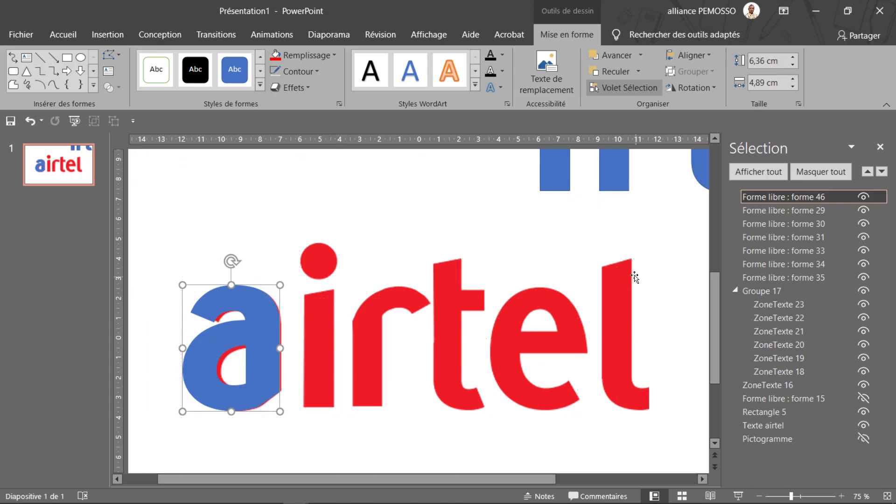
Select the blue i stem together with its dot and move both over the red i
scroll(569, 205, up, 3)
drag(560, 207, 401, 403)
key(ctrl+z)
scroll(577, 257, up, 3)
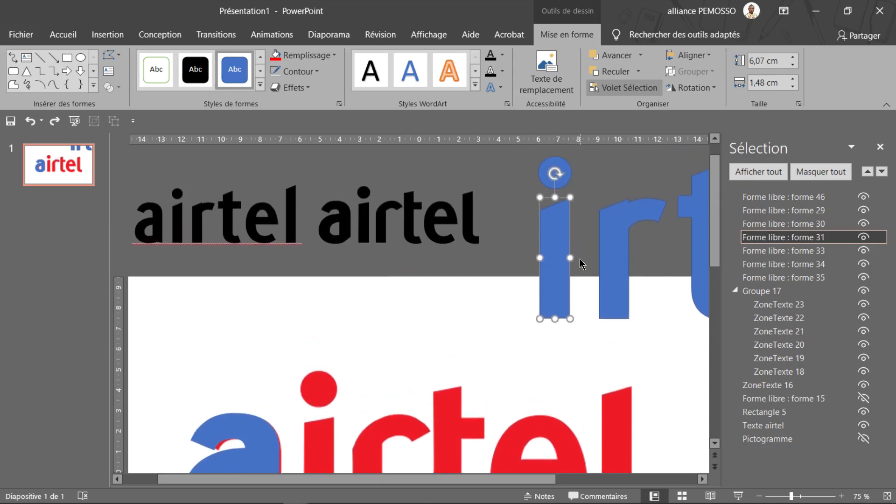
shift+click(567, 177)
scroll(564, 271, down, 3)
drag(566, 242, 339, 373)
scroll(339, 288, down, 4)
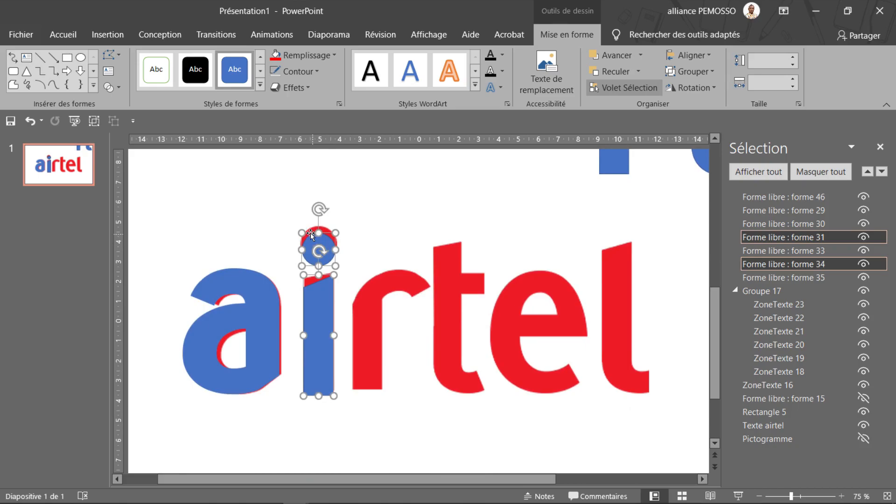
Resize and position the blue dot so that it covers the red dot of the i
drag(303, 228, 325, 246)
click(336, 244)
click(323, 252)
Fit the blue i stem over the red stem by resizing it to about 5,9 cm high and 1,46 cm wide
click(336, 335)
drag(319, 361, 319, 356)
scroll(320, 299, up, 5)
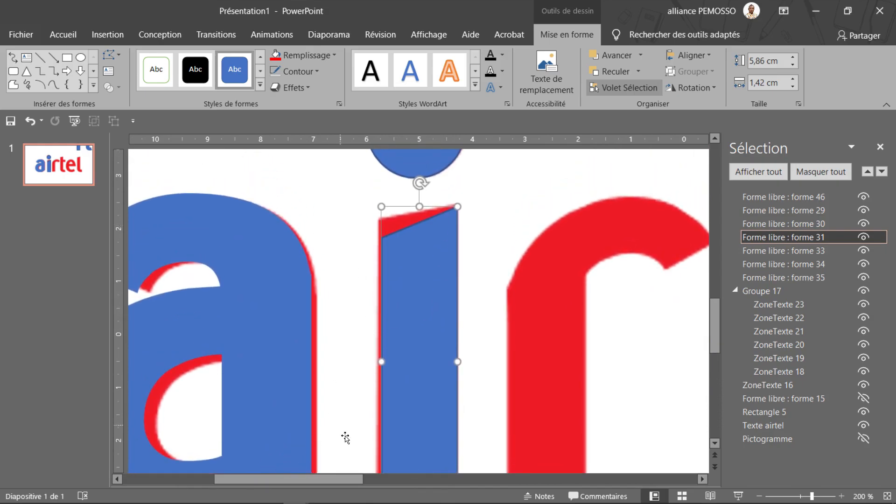
scroll(384, 301, down, 3)
drag(381, 278, 379, 278)
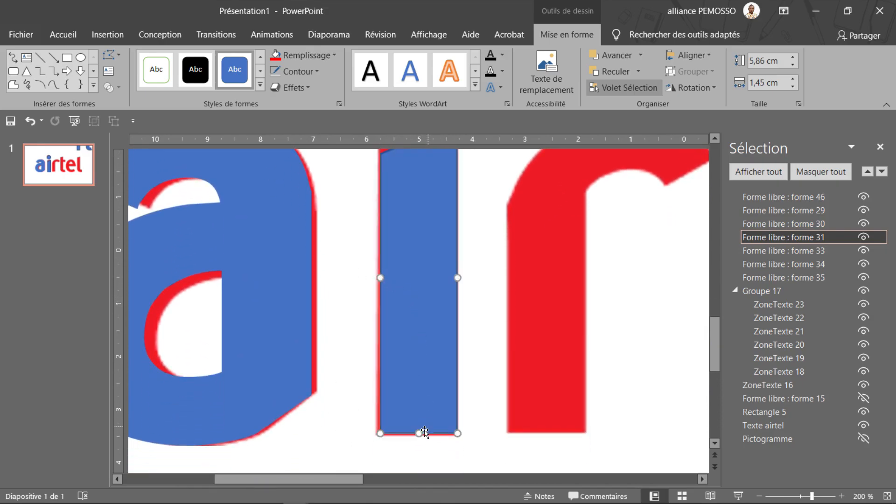
drag(420, 432, 419, 435)
drag(381, 279, 379, 279)
Edit the i stem's points, raising the upper-left point to match the slanted top of the red i
scroll(403, 260, up, 5)
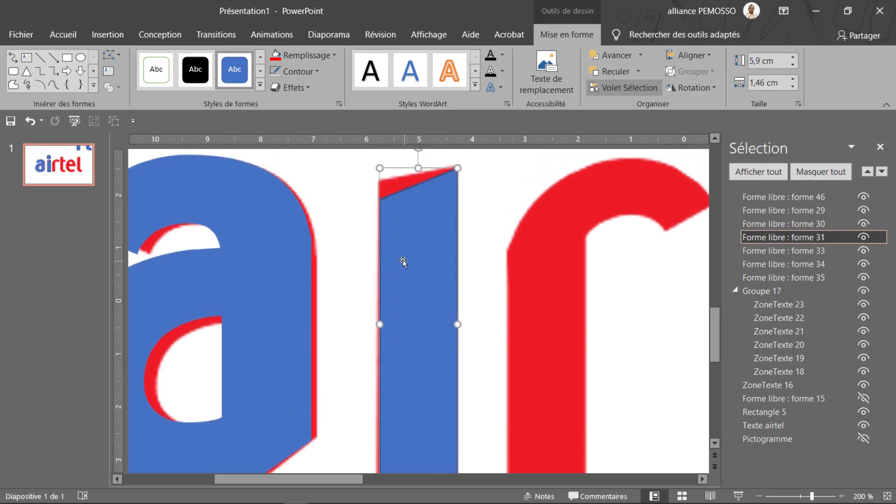
right_click(412, 347)
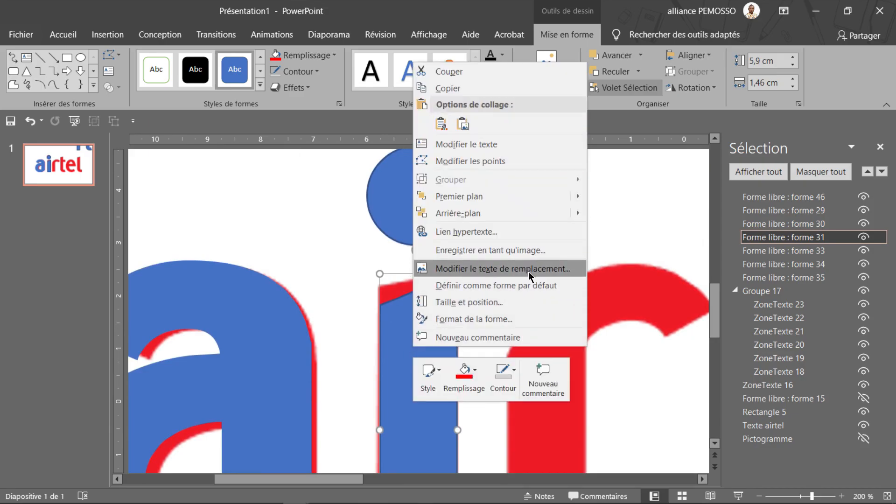
click(483, 162)
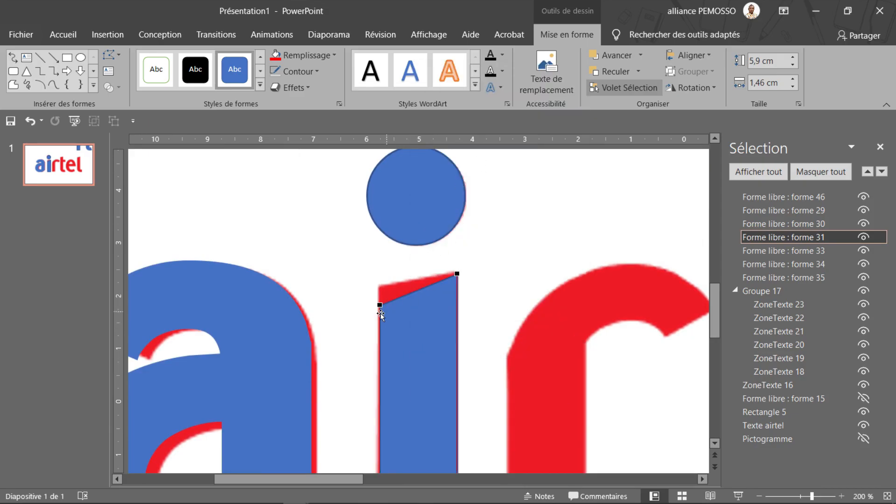
drag(379, 306, 379, 287)
click(550, 284)
Move the blue r from beyond the slide's upper-right corner onto the red r
scroll(550, 284, down, 10)
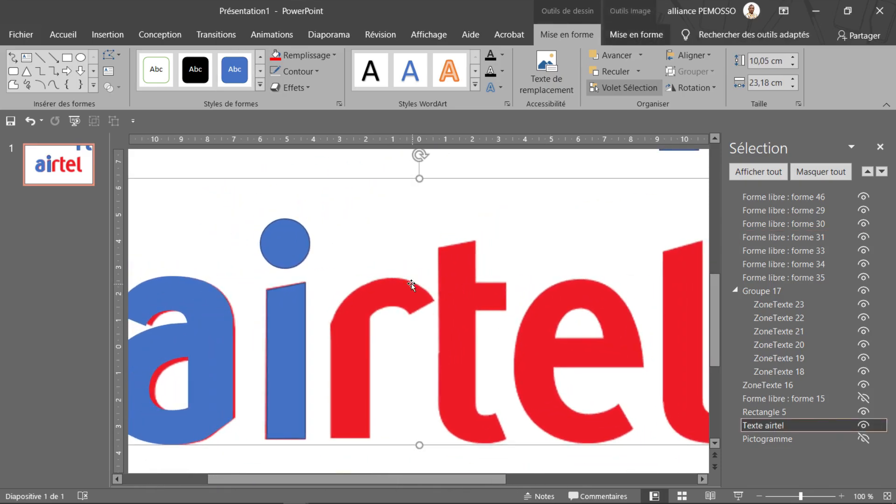
scroll(410, 282, down, 4)
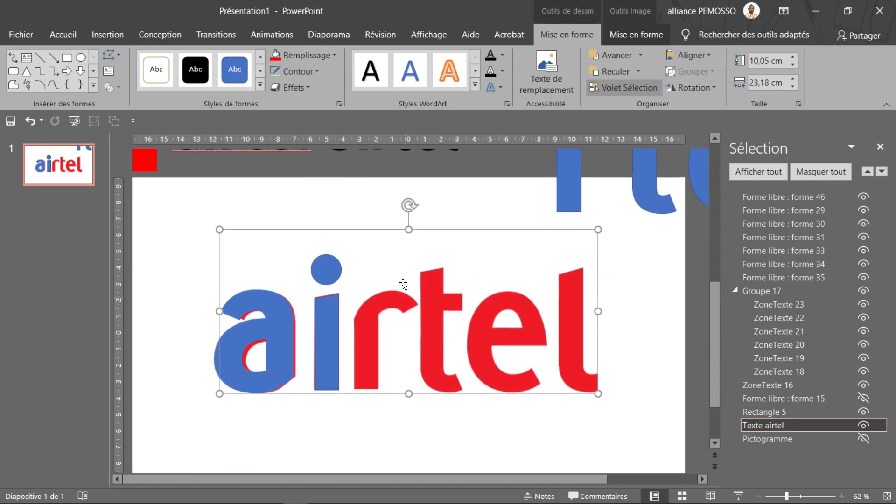
scroll(404, 292, down, 3)
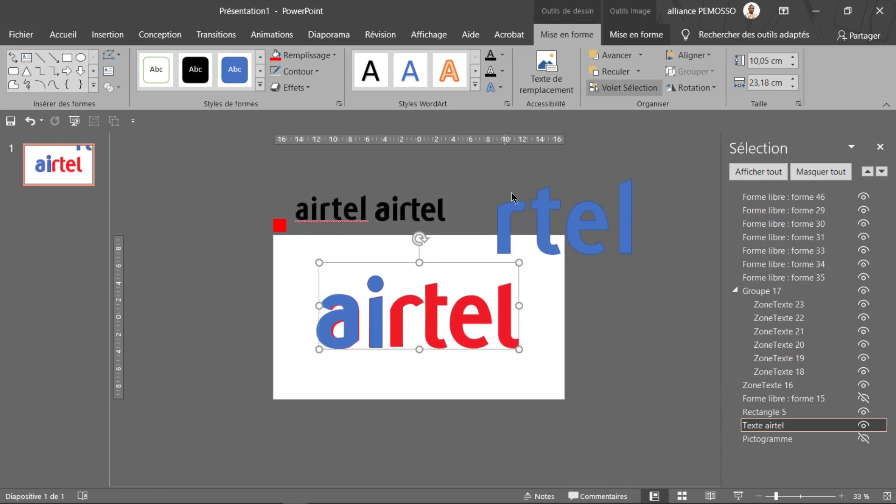
drag(502, 231, 395, 326)
scroll(445, 304, up, 3)
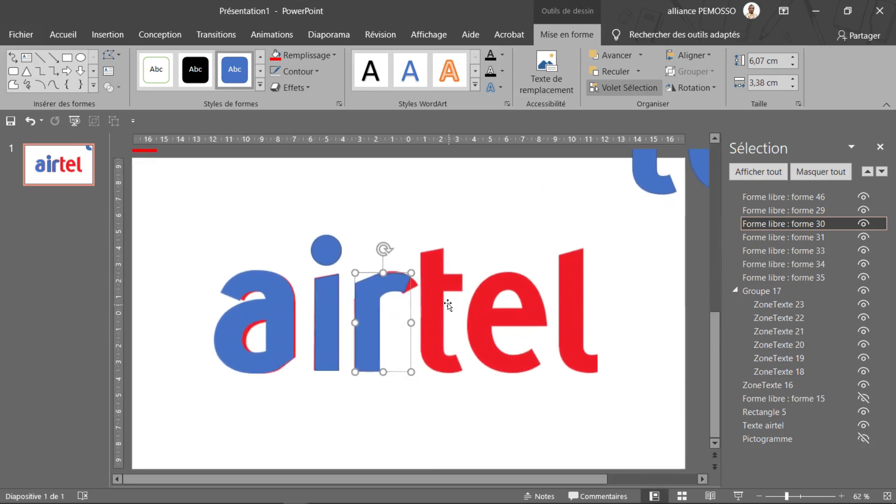
Move the blue t from beyond the slide's upper-right corner onto the red t
click(431, 382)
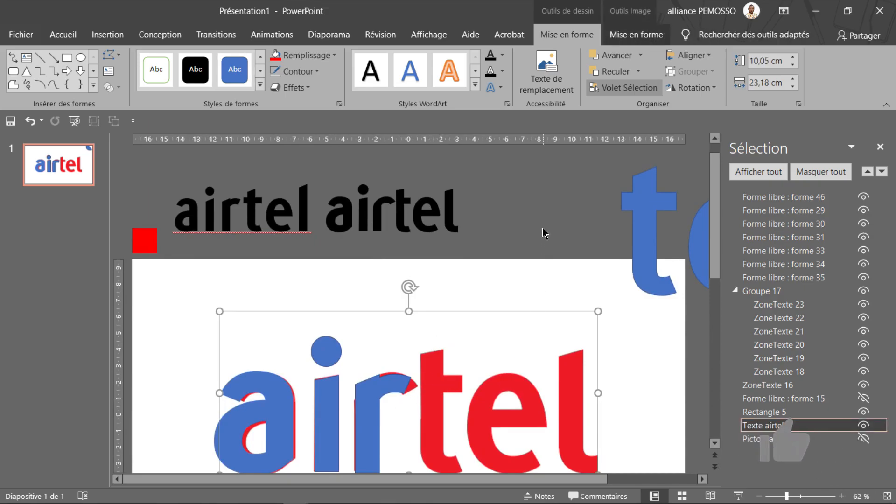
click(640, 235)
drag(639, 235, 432, 412)
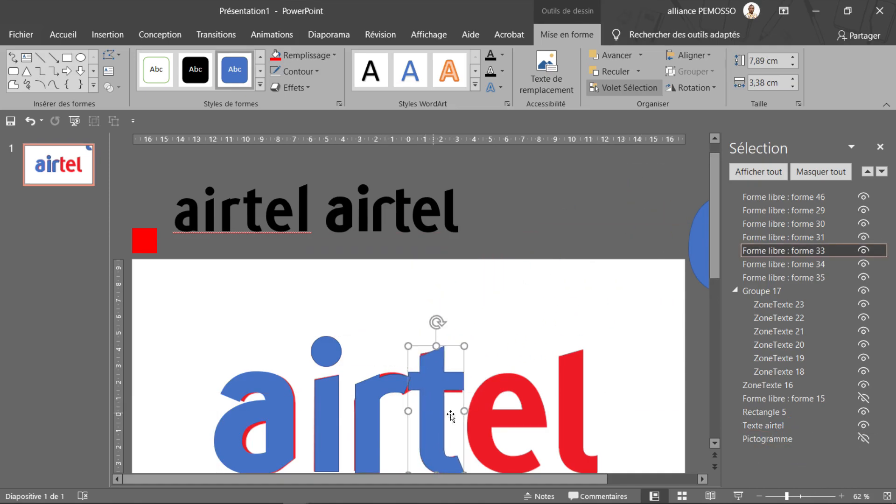
scroll(492, 380, down, 4)
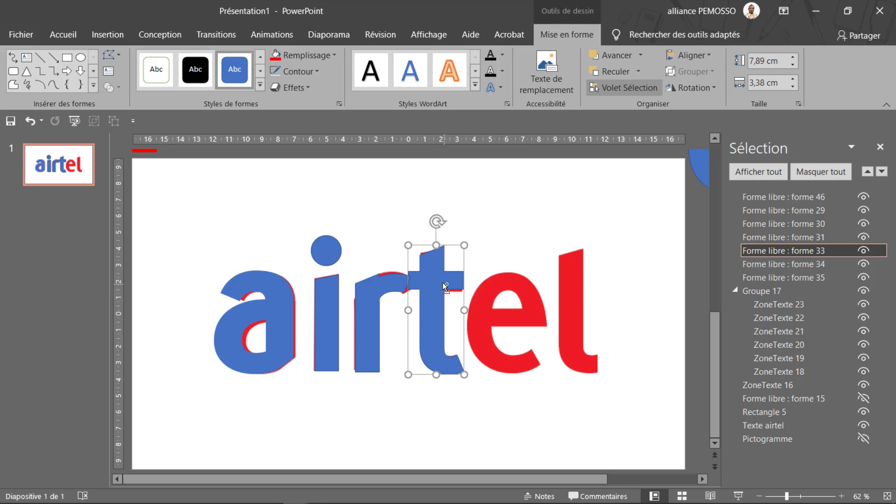
Draw a tall rectangle covering the left arm of the blue t's crossbar and remove the outline from both shapes
scroll(442, 282, up, 6)
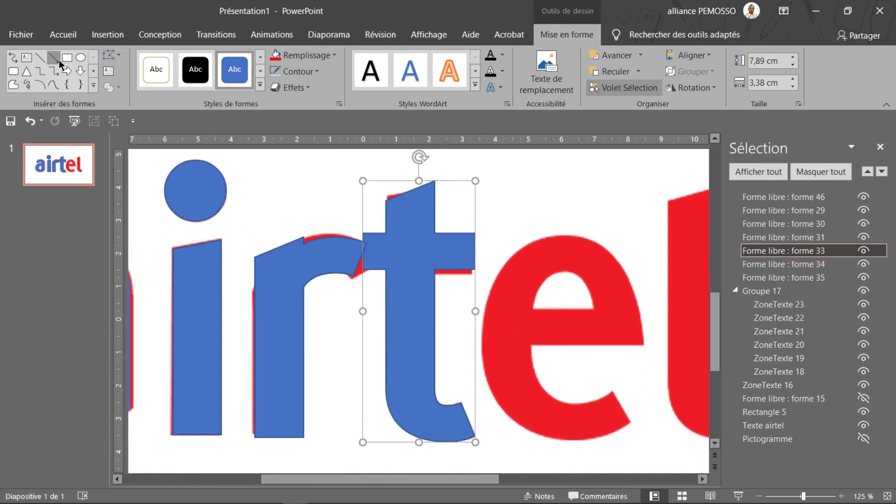
click(67, 57)
mouse_move(315, 160)
mouse_down()
mouse_move(394, 379)
mouse_move(380, 431)
mouse_move(387, 438)
mouse_up()
shift+click(455, 252)
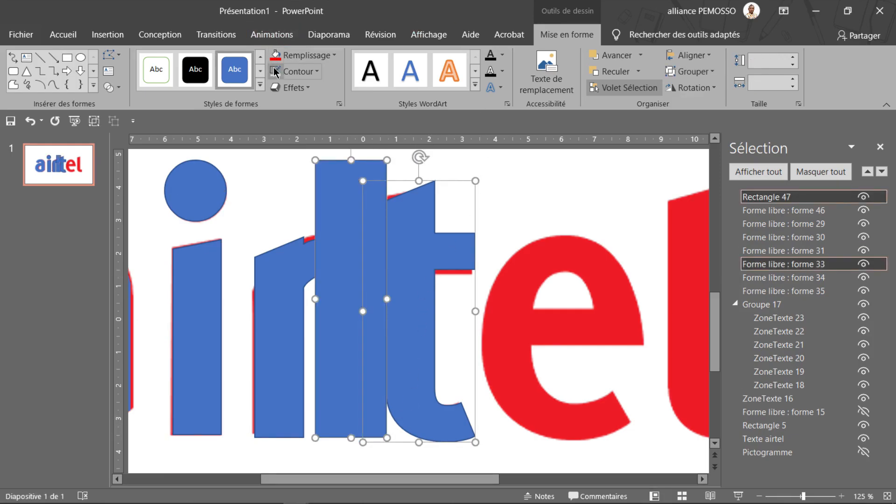
drag(362, 260, 362, 262)
shift+click(417, 227)
click(473, 227)
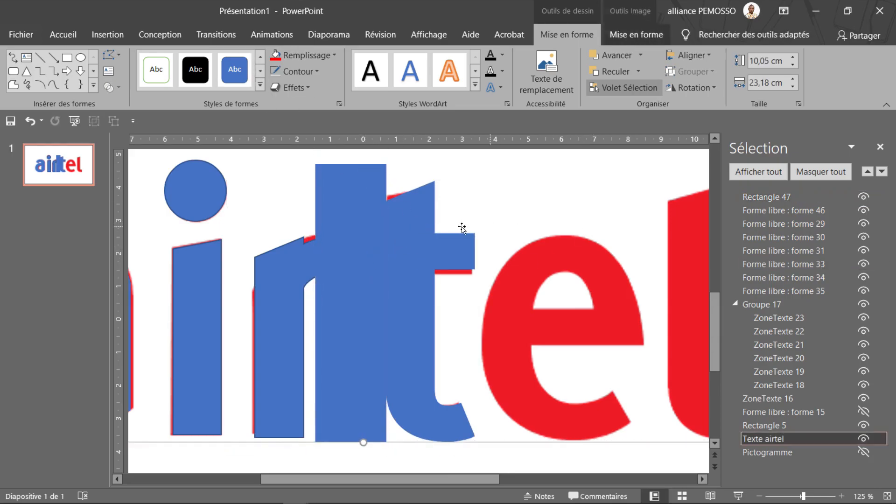
Subtract the rectangle from the blue t to cut off the left arm of its crossbar
click(402, 242)
shift+click(328, 186)
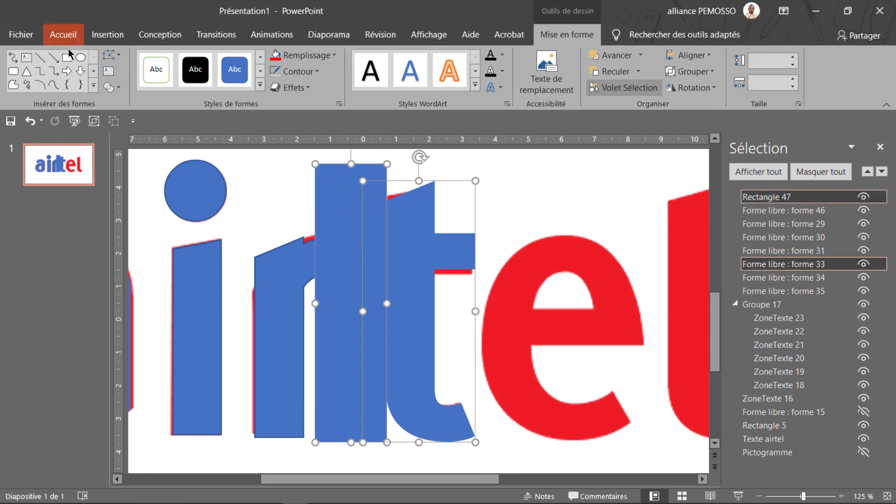
click(109, 88)
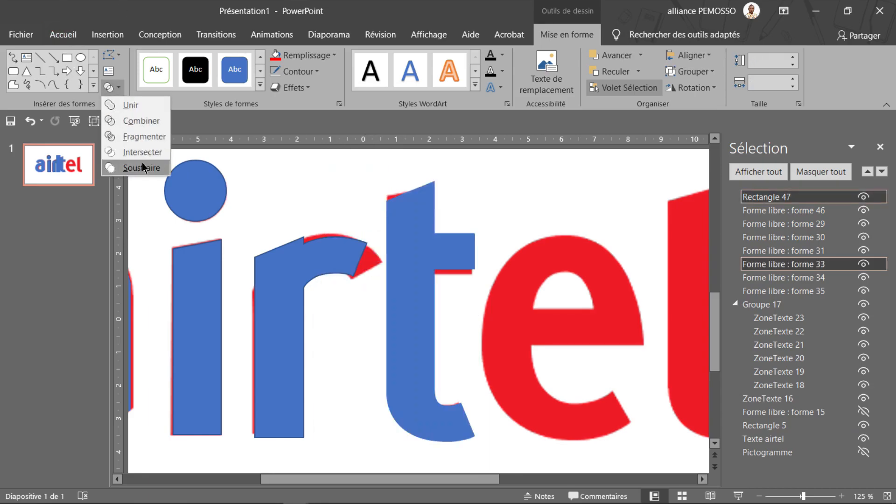
click(142, 164)
Nudge the trimmed blue t into alignment with the red t beneath it
drag(424, 239, 425, 239)
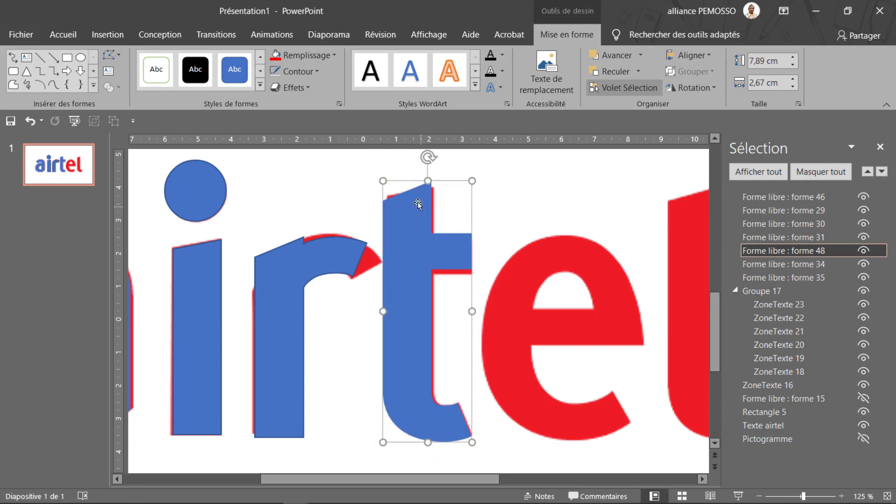
key(ctrl+Right)
key(ctrl+Right)
key(ctrl+Right)
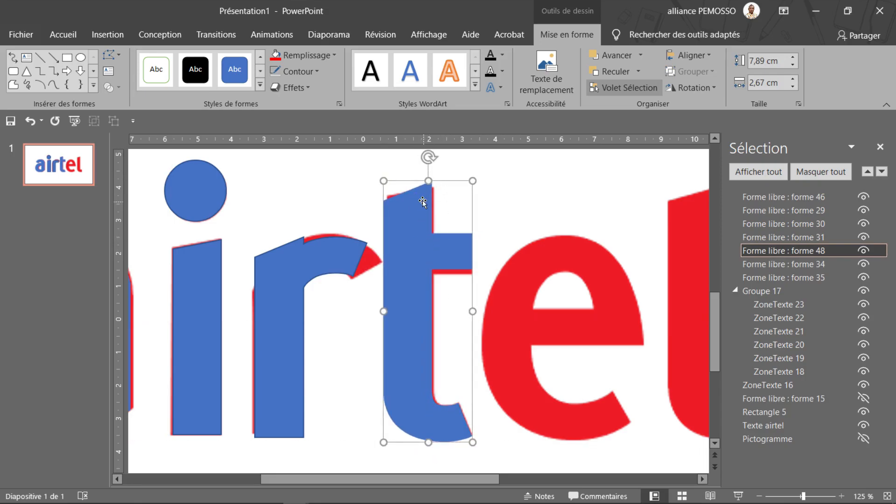
key(ctrl+Down)
key(ctrl+Down)
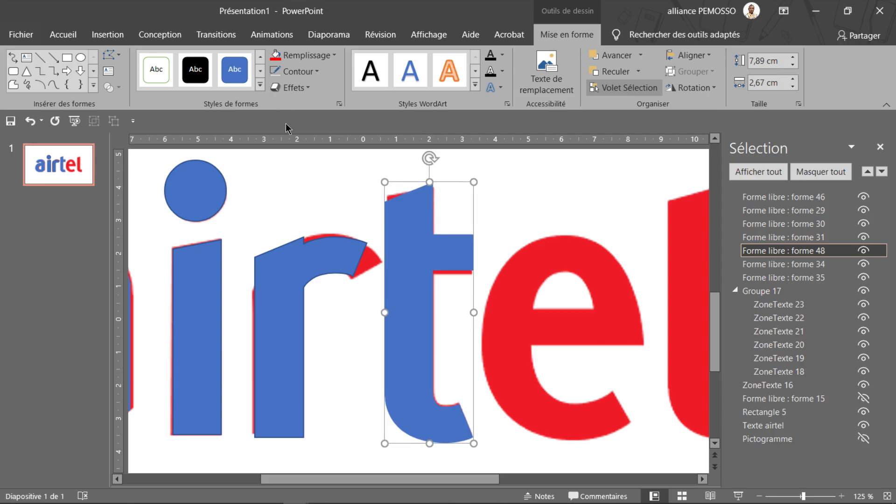
Edit the points at the top of the blue t to match the red t's slant, giving a height of 7,81 cm
right_click(404, 216)
click(446, 317)
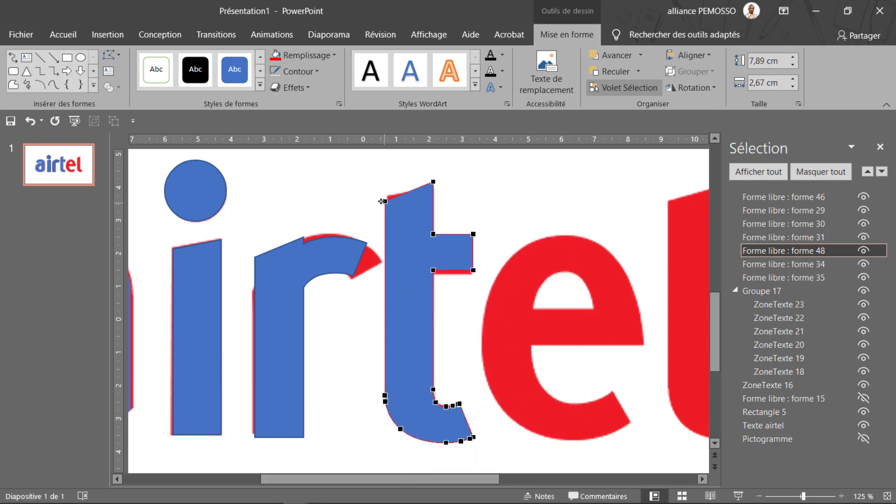
drag(385, 203, 434, 184)
key(ctrl+z)
drag(385, 200, 384, 199)
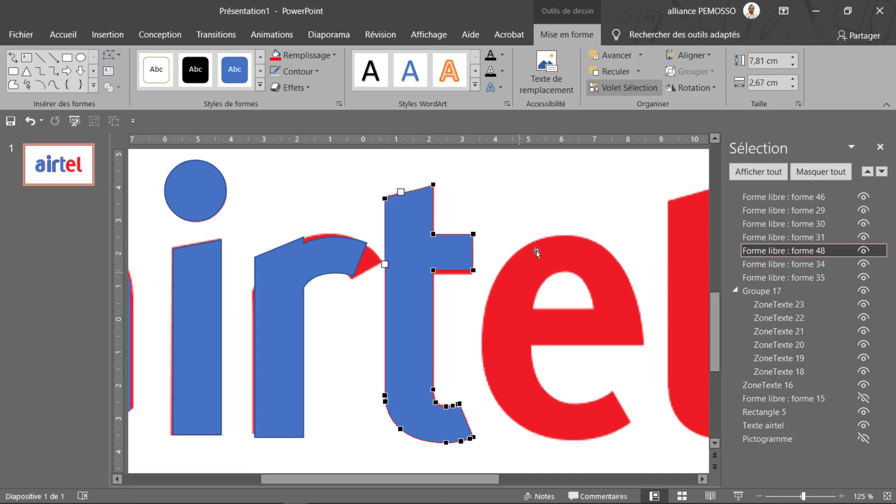
click(503, 248)
Duplicate the trimmed blue t and place the copy over the red l
scroll(567, 255, down, 5)
click(436, 326)
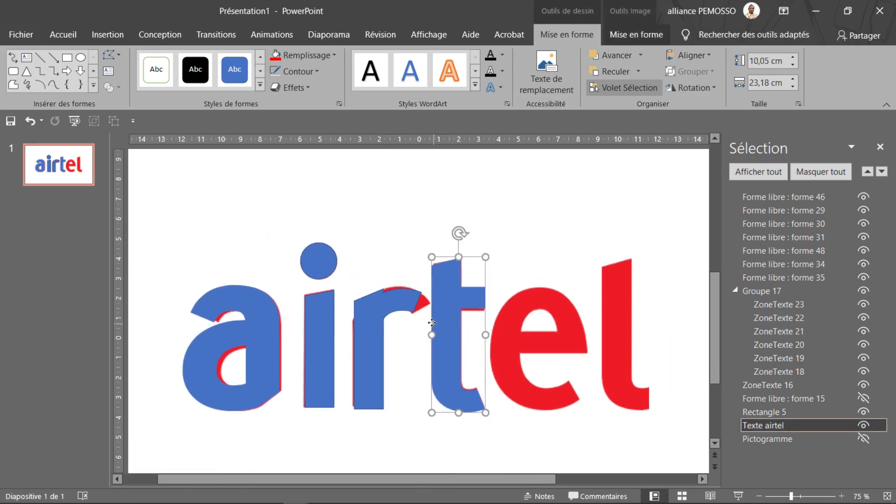
drag(452, 327, 616, 334)
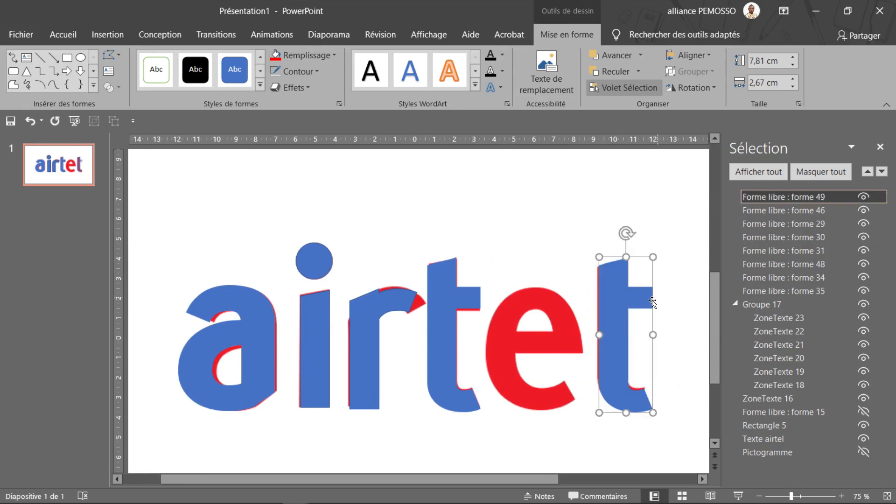
Draw an outline-free rectangle about 7,14 cm high and 2,91 cm wide over the crossbar of the t copy, and select both shapes
click(67, 60)
drag(687, 231, 628, 373)
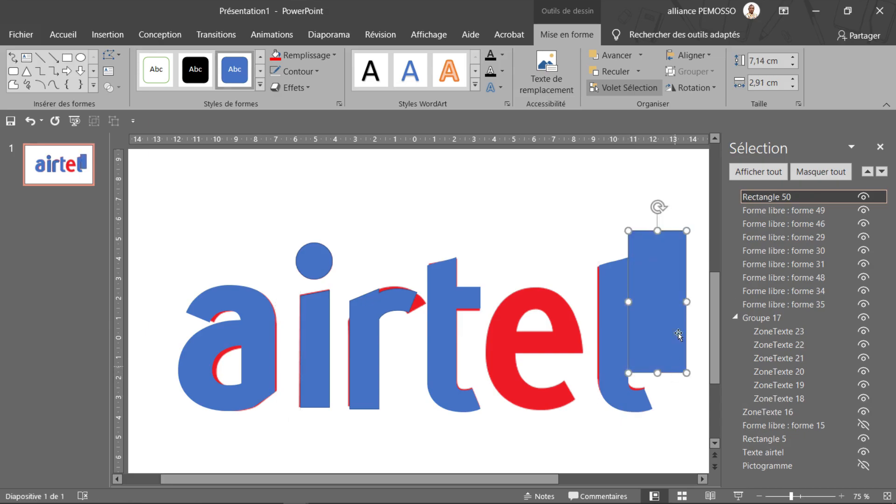
click(277, 72)
key(Tab)
drag(673, 304, 673, 301)
shift+click(614, 309)
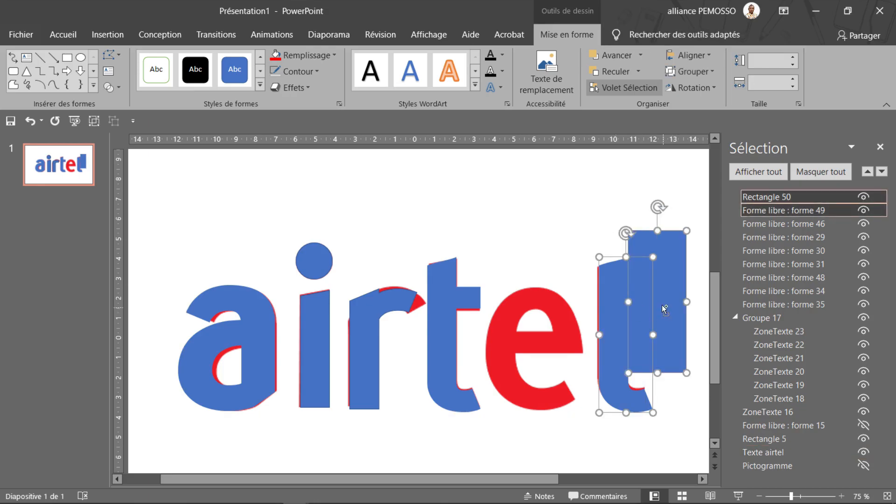
click(110, 88)
click(135, 152)
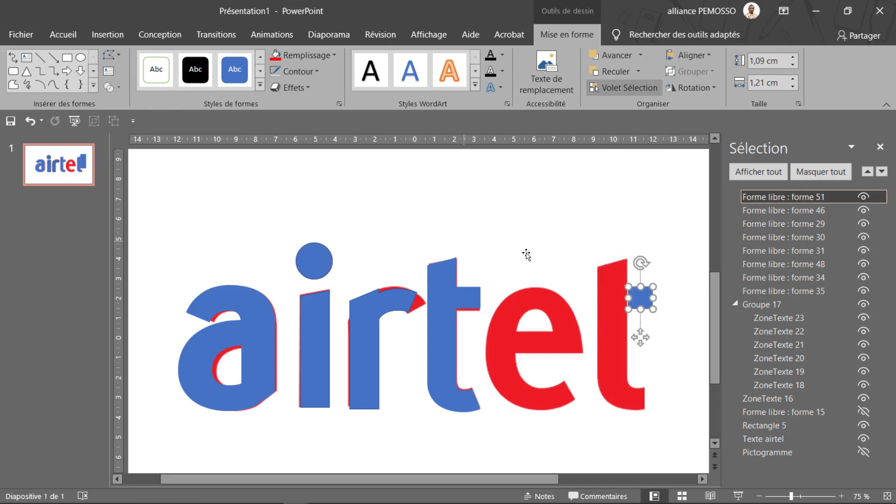
key(ctrl+z)
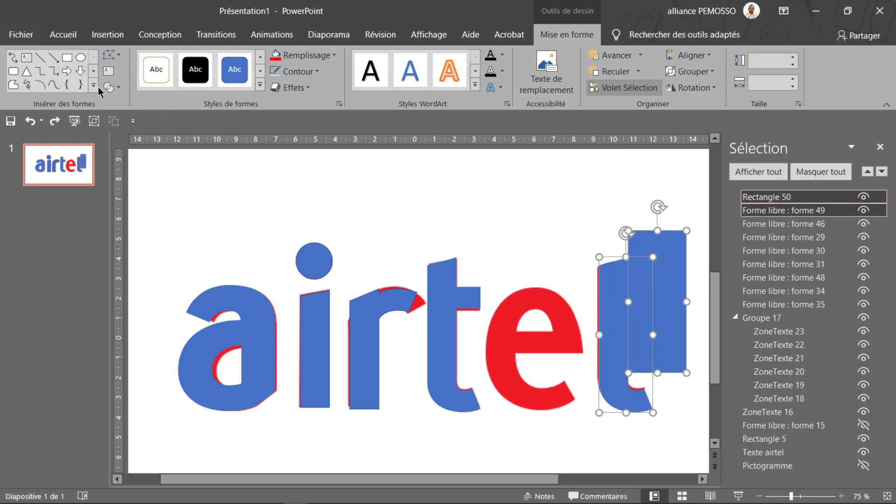
Subtract the rectangle from the t copy so that it forms an l
click(109, 88)
click(112, 167)
click(678, 299)
click(622, 339)
Move the grouped black airtel text onto the slide, just above the large wordmark
scroll(431, 273, down, 4)
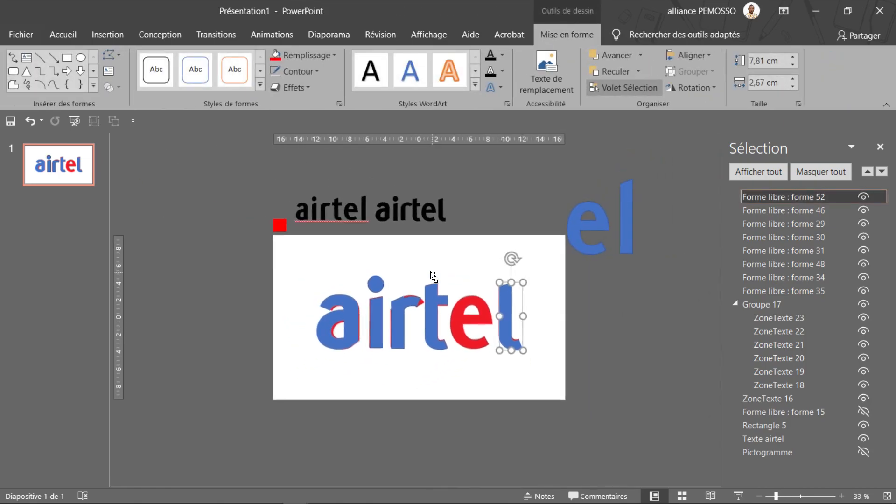
scroll(477, 282, up, 3)
scroll(477, 282, down, 3)
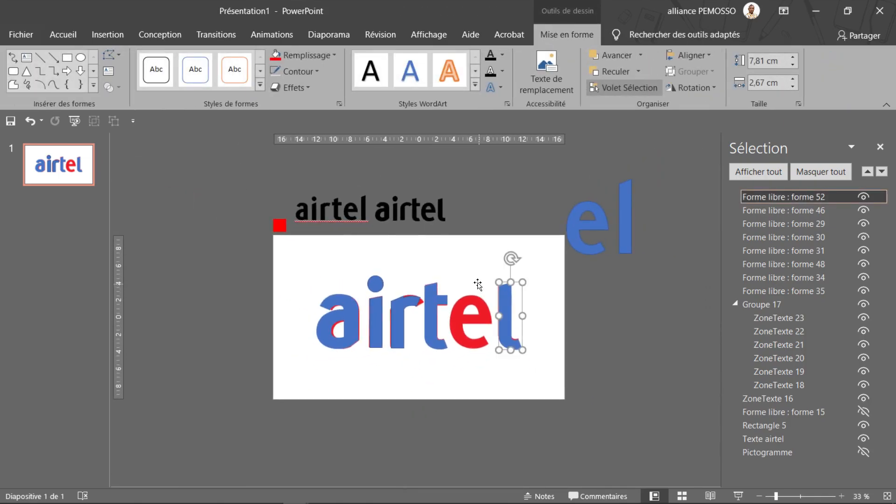
click(433, 217)
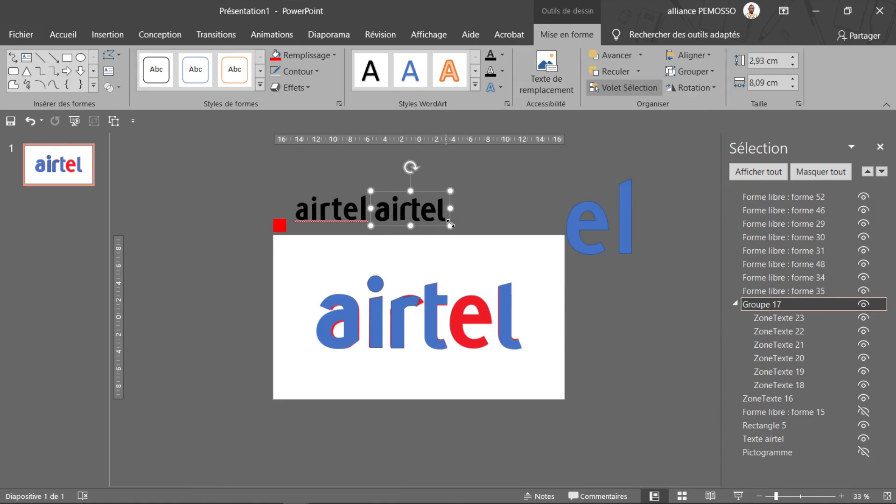
drag(440, 226, 454, 278)
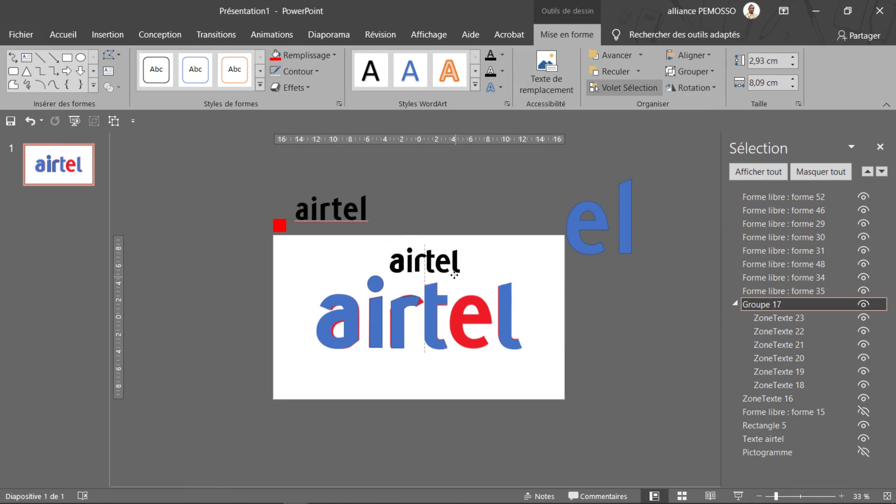
ctrl+scroll(461, 275, up, 4)
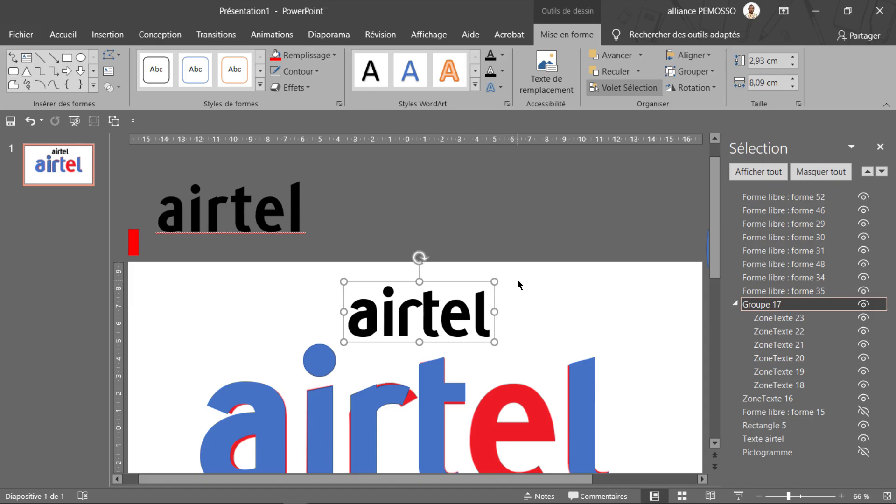
scroll(517, 279, down, 3)
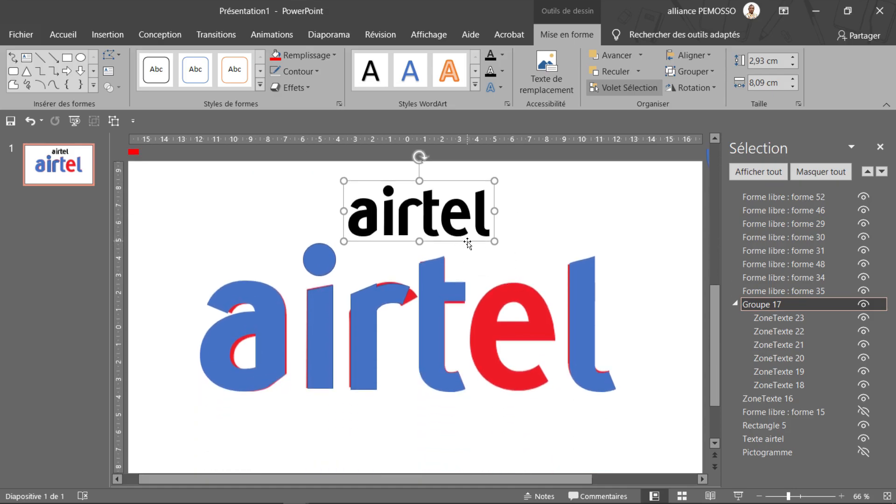
Select all the blue letter shapes covering the red wordmark and move them off the slide, above it
ctrl+scroll(477, 251, down, 4)
drag(518, 280, 318, 364)
drag(431, 330, 479, 201)
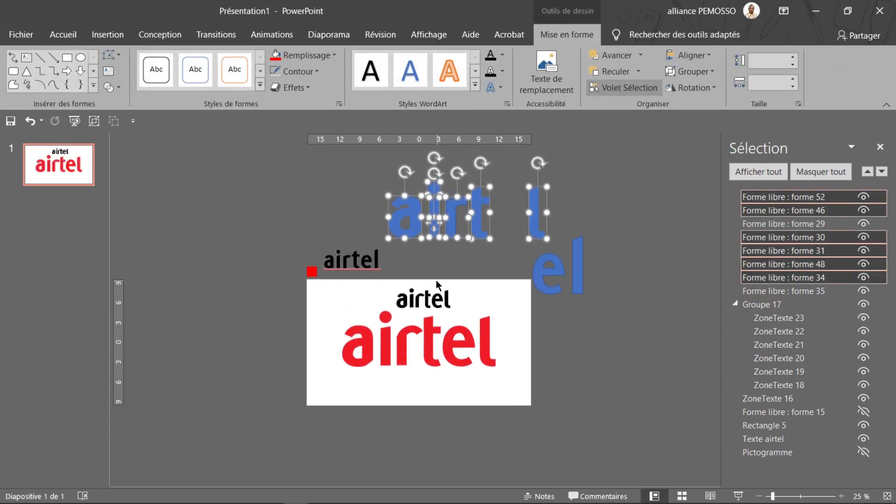
Place the grouped black airtel text over the red wordmark and enlarge it to about 8,52 cm high and 23,52 cm wide
click(433, 298)
scroll(432, 299, up, 4)
drag(432, 298, 312, 385)
scroll(313, 385, down, 2)
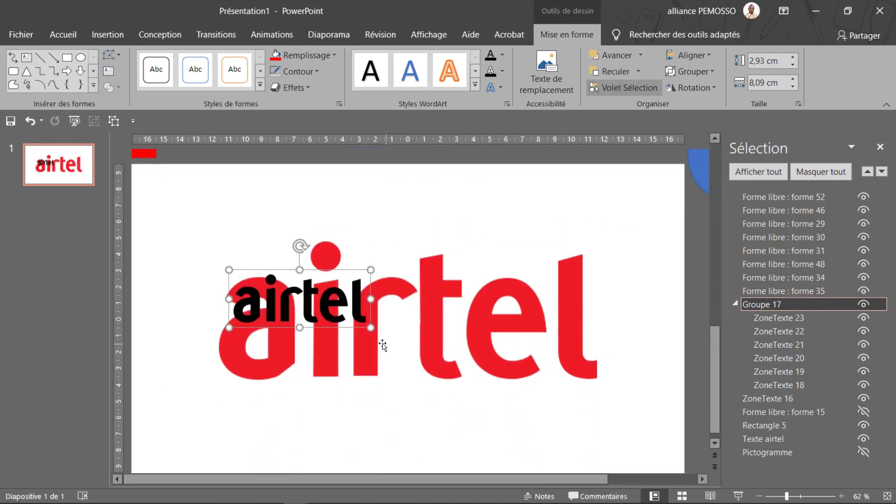
drag(372, 328, 609, 414)
drag(467, 391, 452, 362)
drag(594, 241, 608, 236)
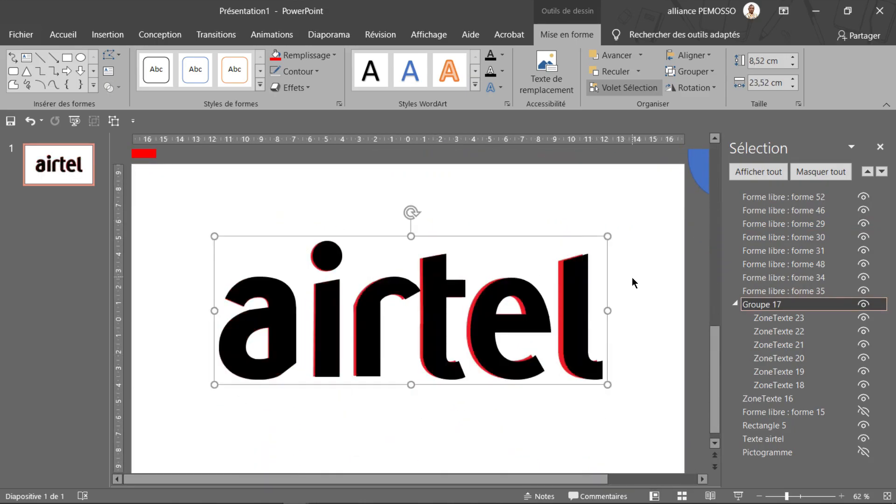
Nudge the grouped black airtel text slightly left to align it with the red wordmark
click(632, 279)
click(573, 305)
key(Left)
key(Left)
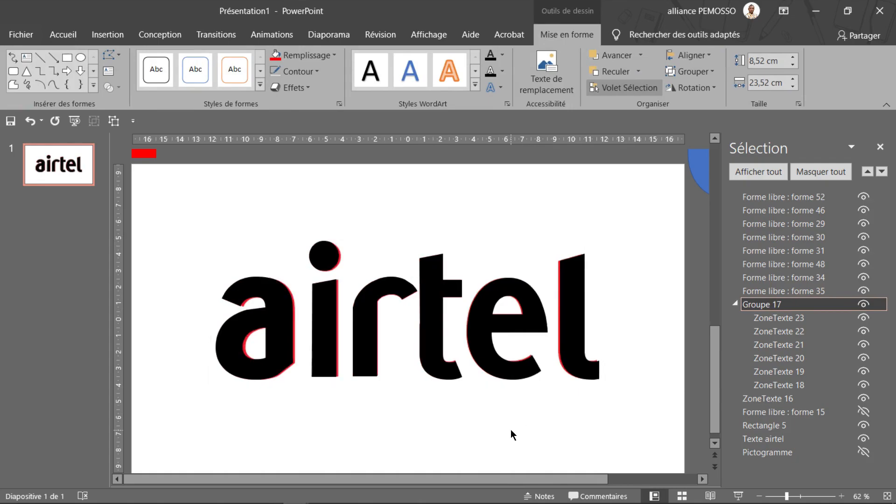
click(511, 431)
Show the hidden symbol shapes and move the black text group and red wordmark down beneath the symbol
scroll(511, 428, down, 4)
key(ctrl+z)
key(ctrl+z)
key(ctrl+z)
key(ctrl+z)
key(ctrl+z)
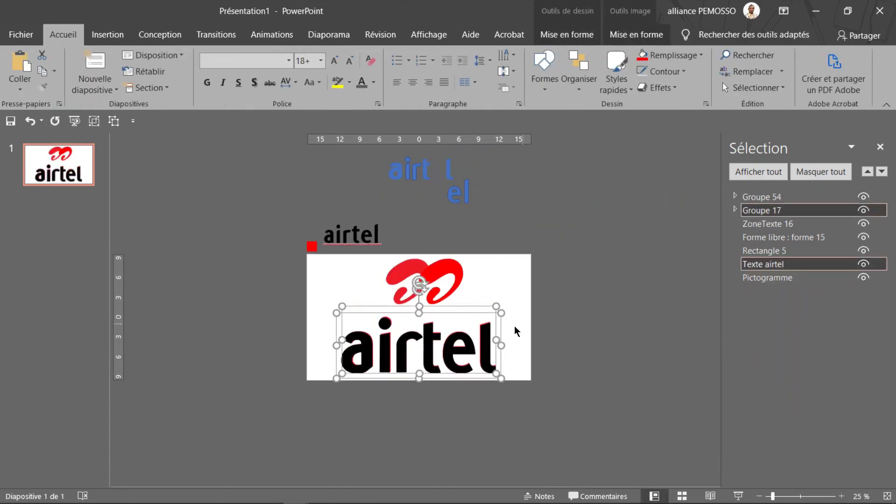